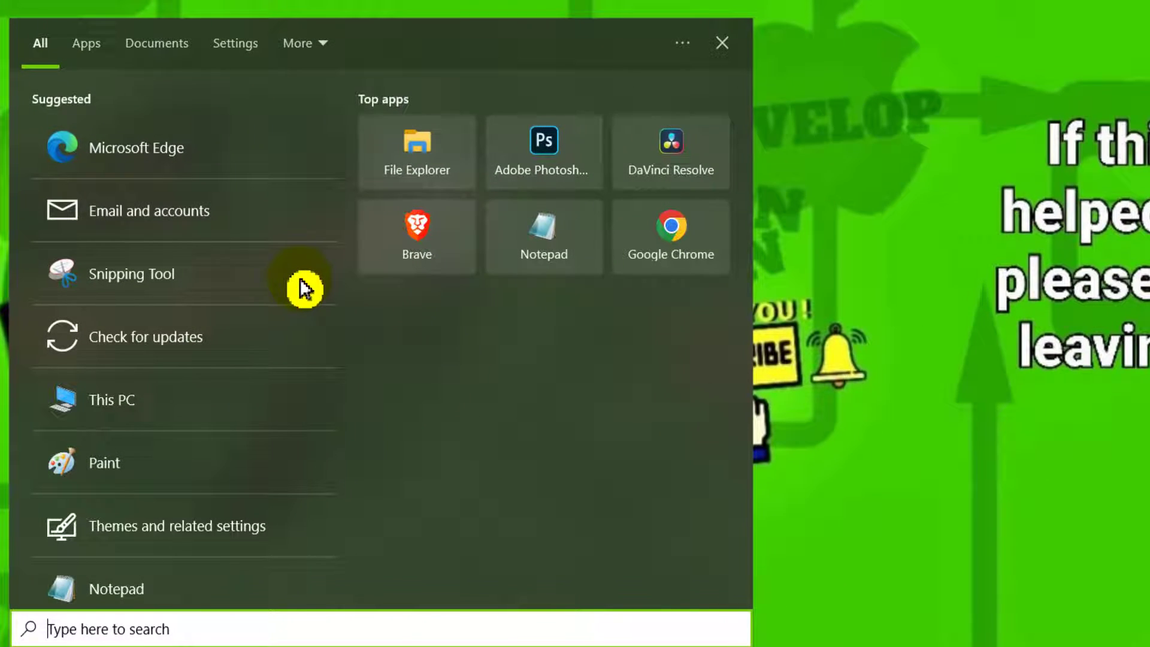
- Launch Steam, dismiss the firewall alert, and bring up Call of Duty's options in the library
{"action": "type", "text": "steam"}
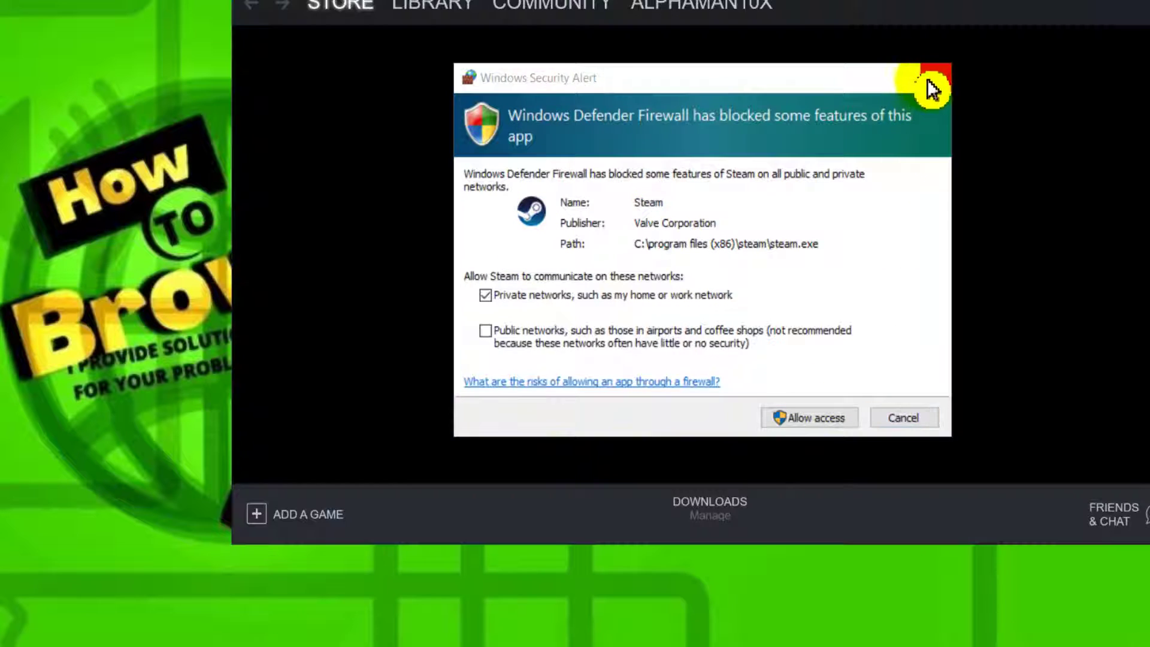
{"action": "left_click", "coordinate": [934, 80]}
{"action": "mouse_move", "coordinate": [433, 7]}
{"action": "left_click", "coordinate": [326, 93]}
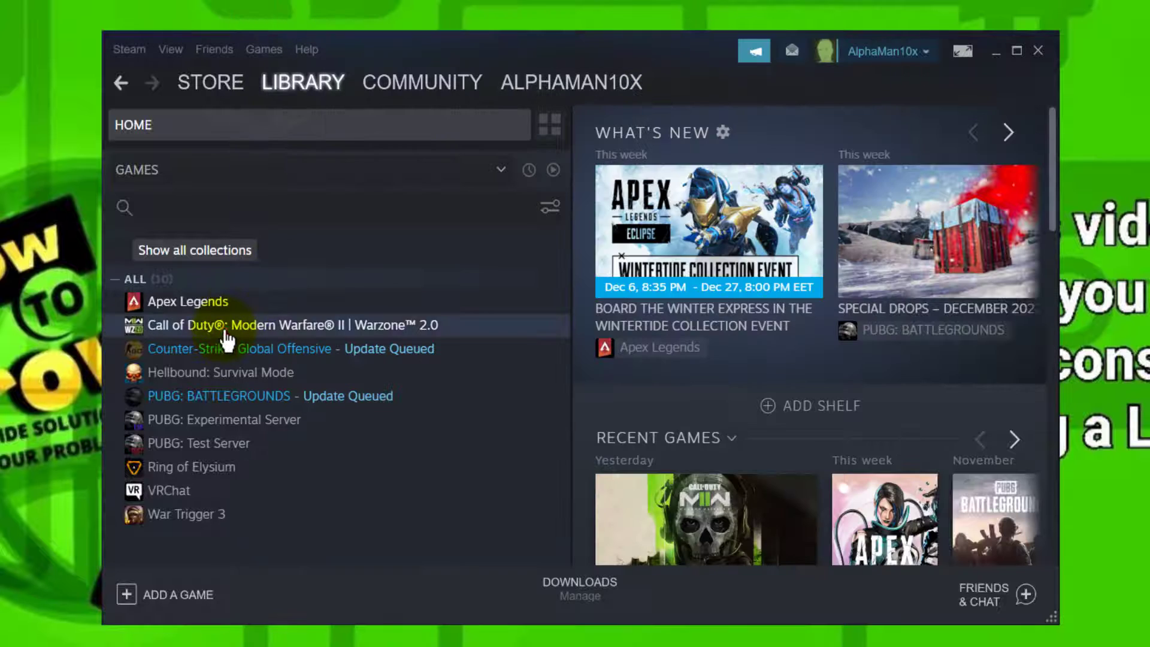
{"action": "left_click", "coordinate": [281, 326]}
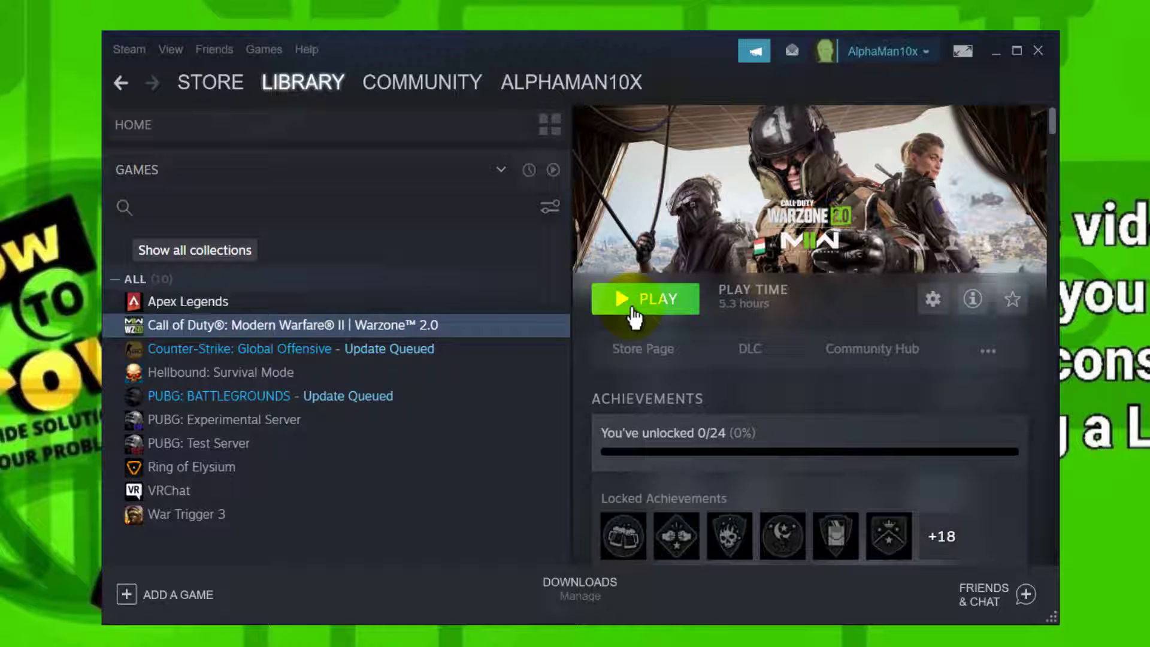
{"action": "right_click", "coordinate": [452, 333]}
- Open Call of Duty's Properties, confirm the overlay is off, and view the Local Files settings
{"action": "left_click", "coordinate": [462, 455]}
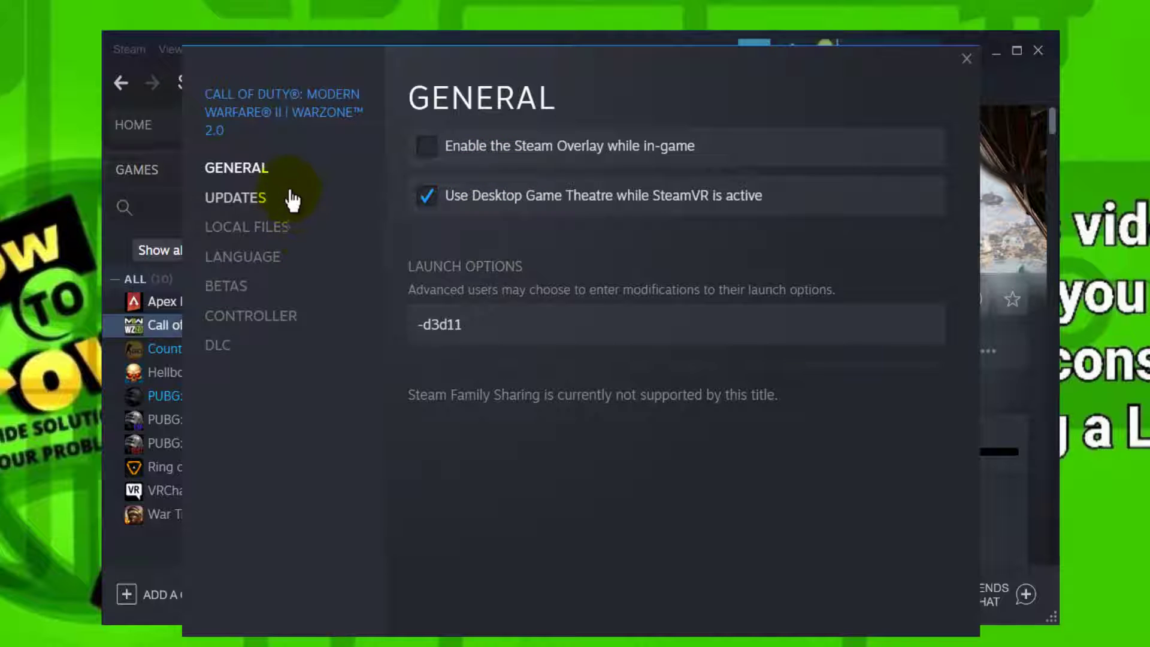
{"action": "left_click", "coordinate": [250, 232]}
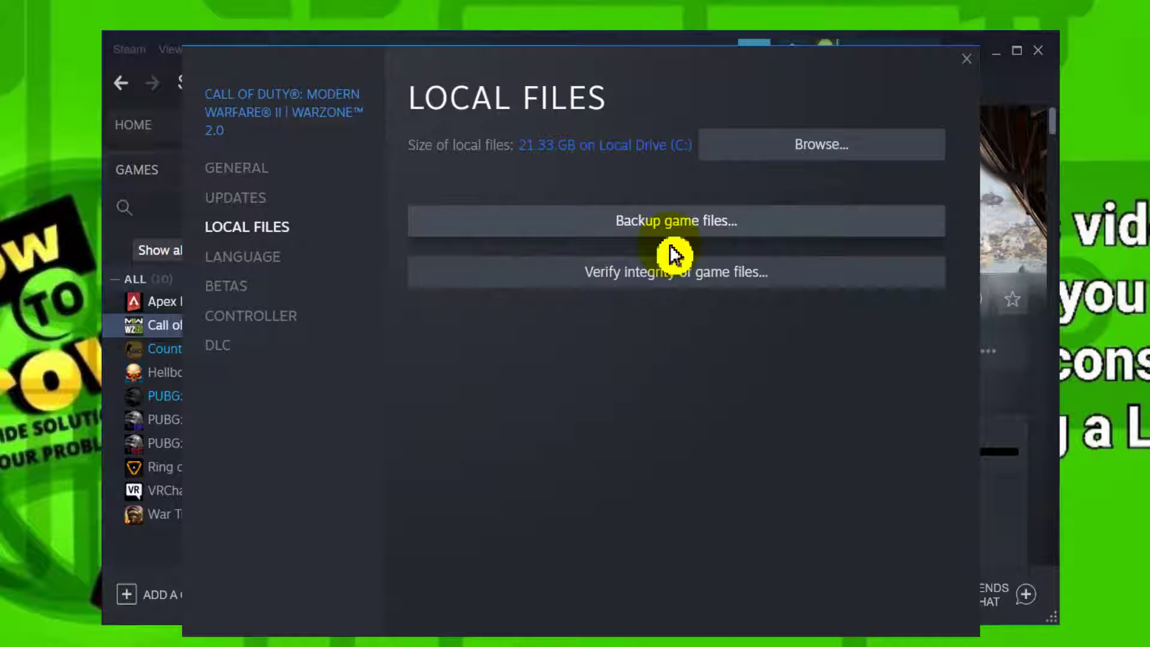
- Browse to the game's install folder and open the cod application's properties
{"action": "left_click", "coordinate": [785, 151]}
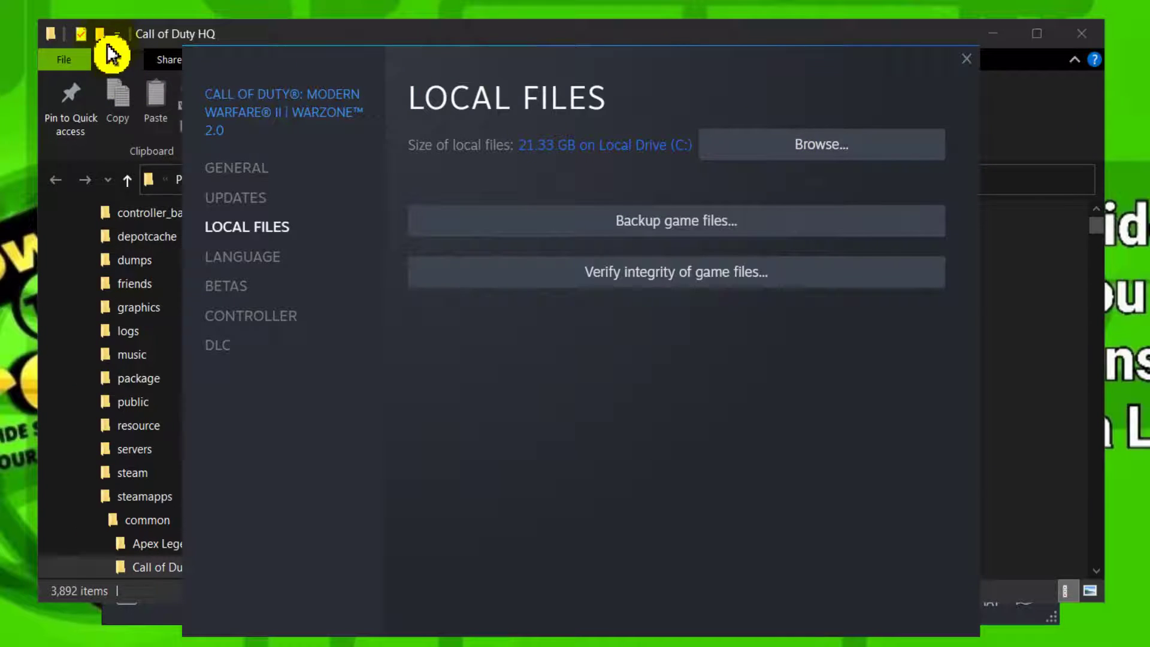
{"action": "left_click", "coordinate": [326, 37]}
{"action": "scroll", "coordinate": [324, 359], "scroll_direction": "down", "scroll_amount": 10}
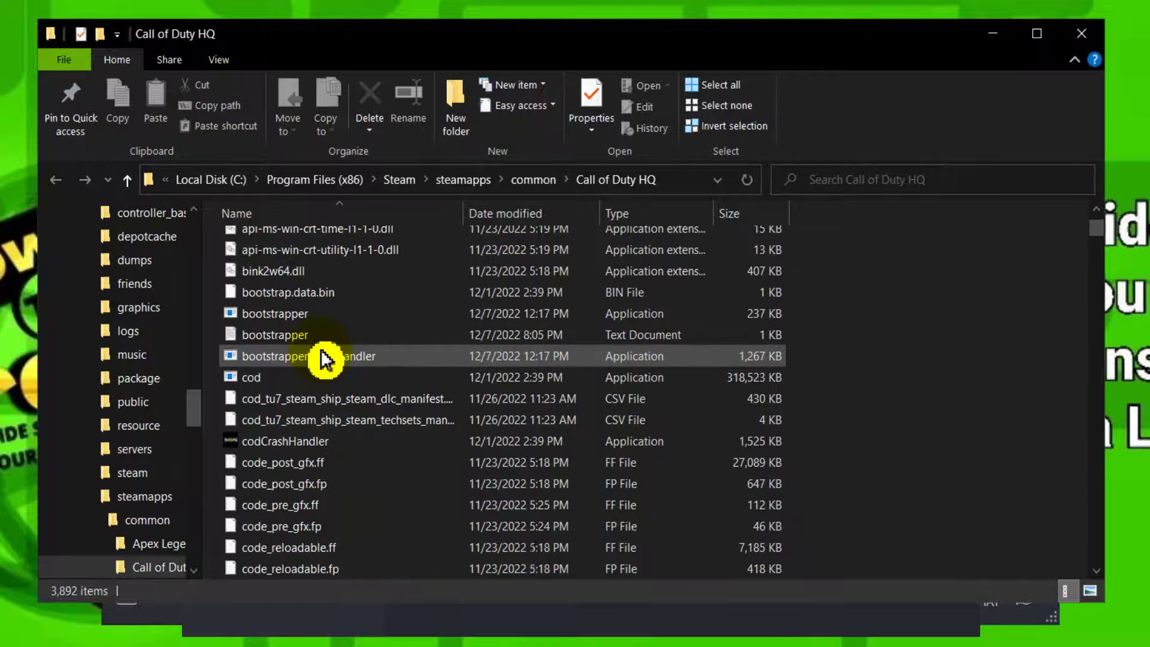
{"action": "right_click", "coordinate": [271, 307]}
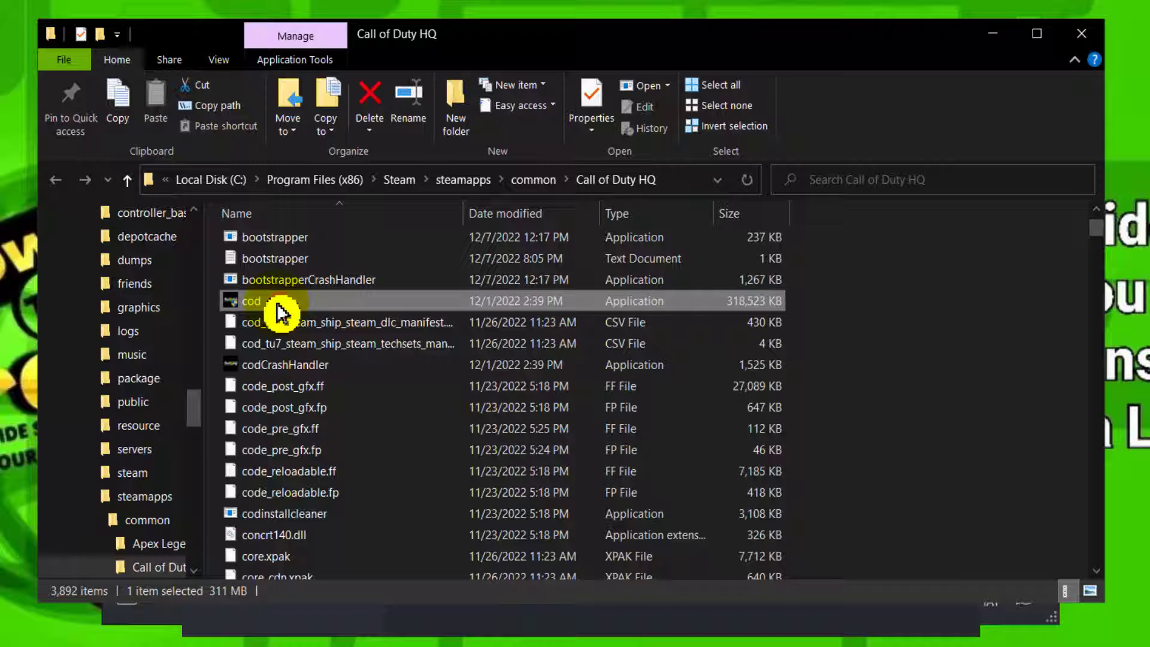
{"action": "left_click", "coordinate": [133, 641]}
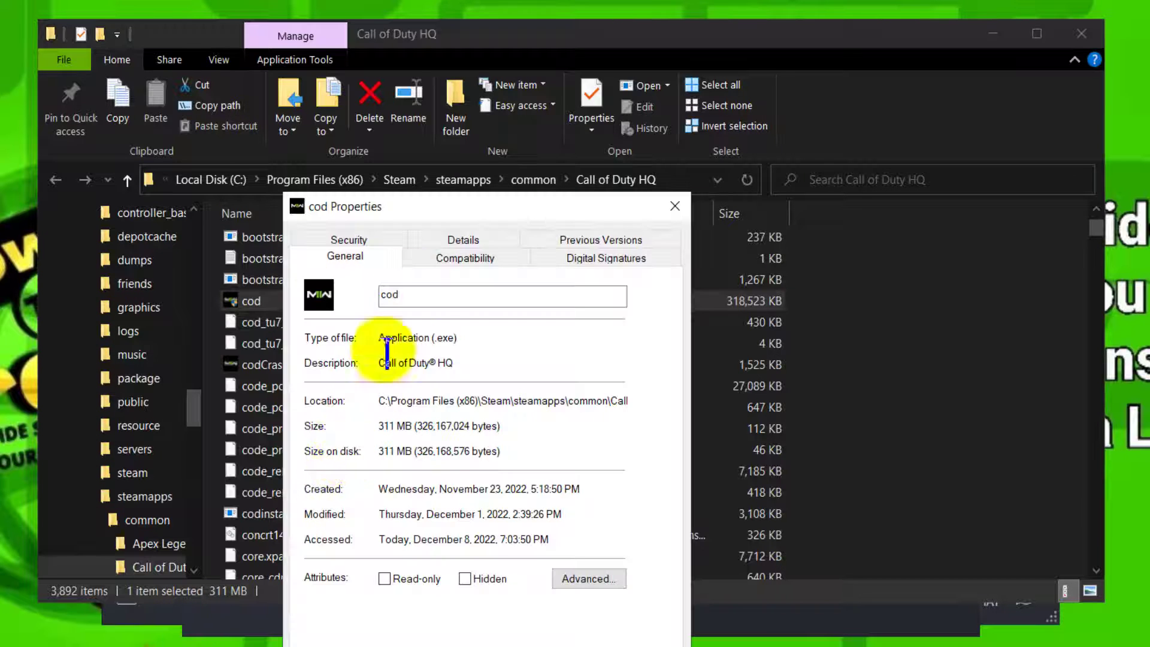
- Set cod to Windows 8 compatibility, fullscreen optimizations disabled, run as administrator, and confirm
{"action": "left_click_drag", "start_coordinate": [449, 202], "coordinate": [439, 152]}
{"action": "left_click", "coordinate": [447, 209]}
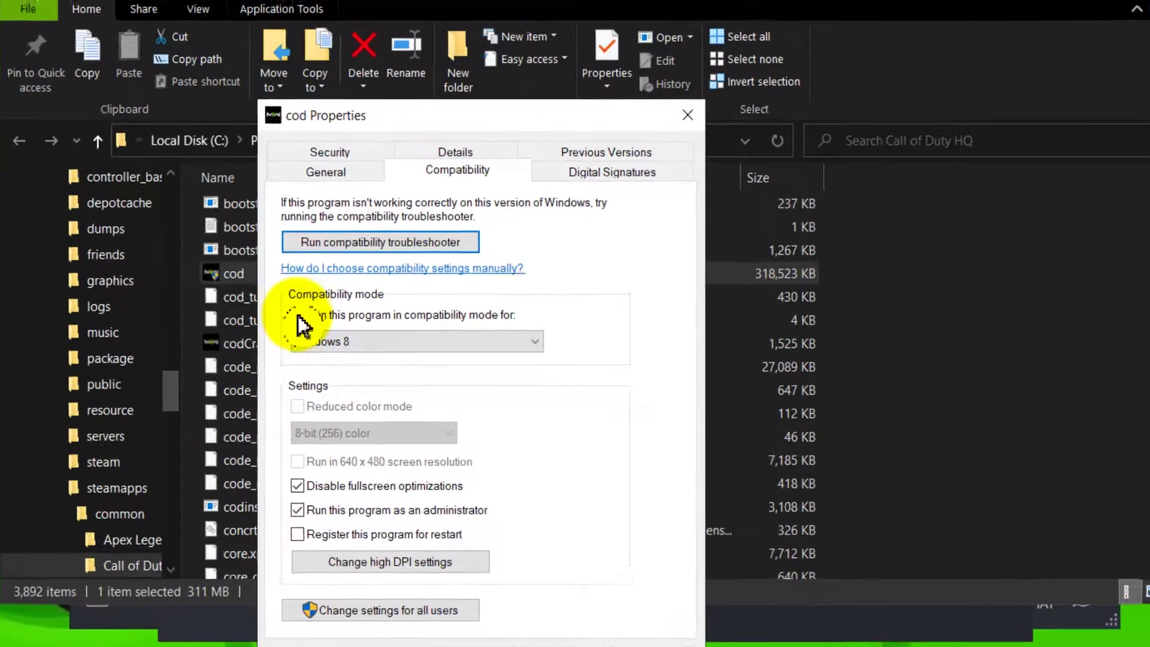
{"action": "left_click", "coordinate": [312, 339]}
{"action": "left_click", "coordinate": [281, 264]}
{"action": "left_click", "coordinate": [272, 467]}
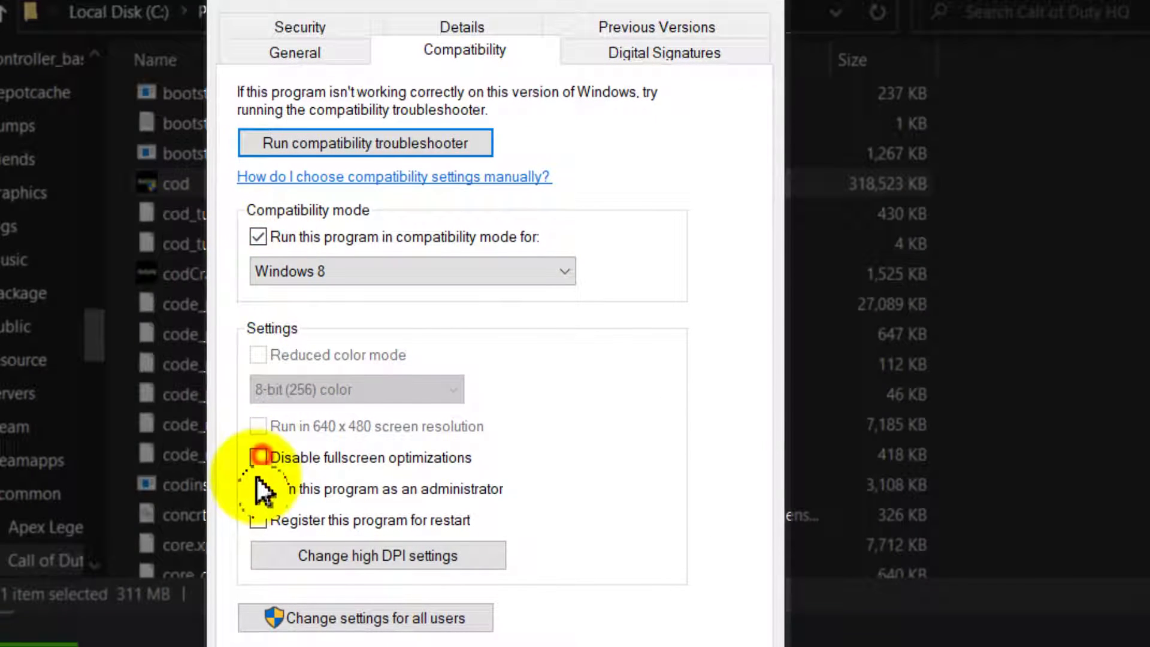
{"action": "left_click", "coordinate": [258, 458]}
{"action": "left_click", "coordinate": [263, 489]}
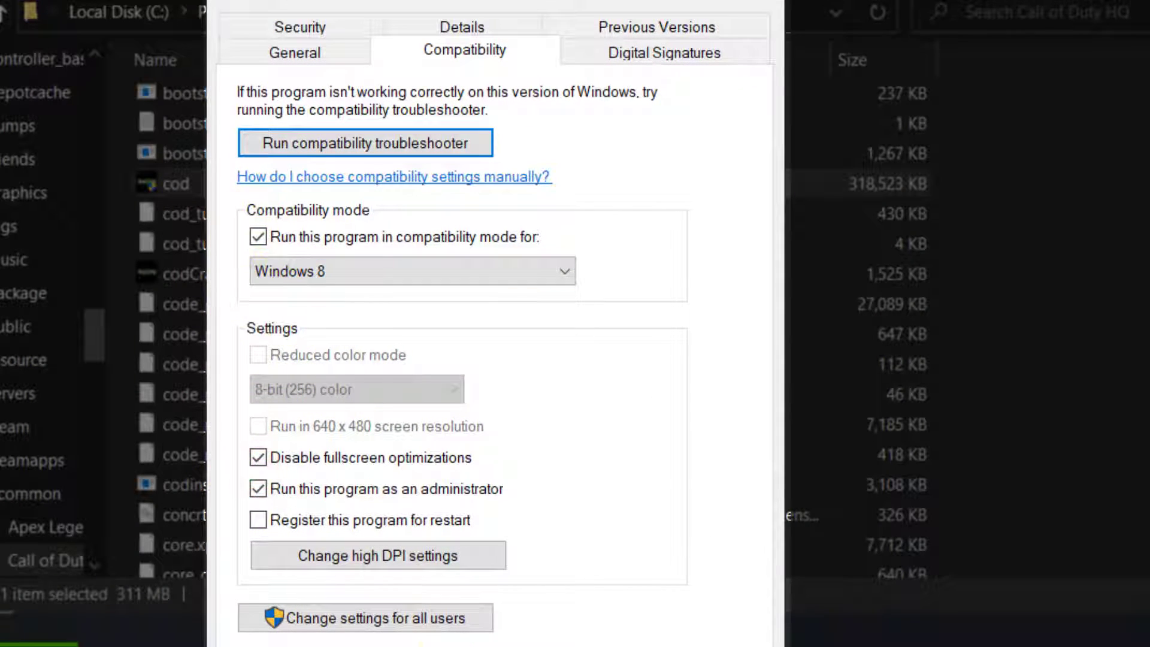
{"action": "left_click", "coordinate": [600, 645]}
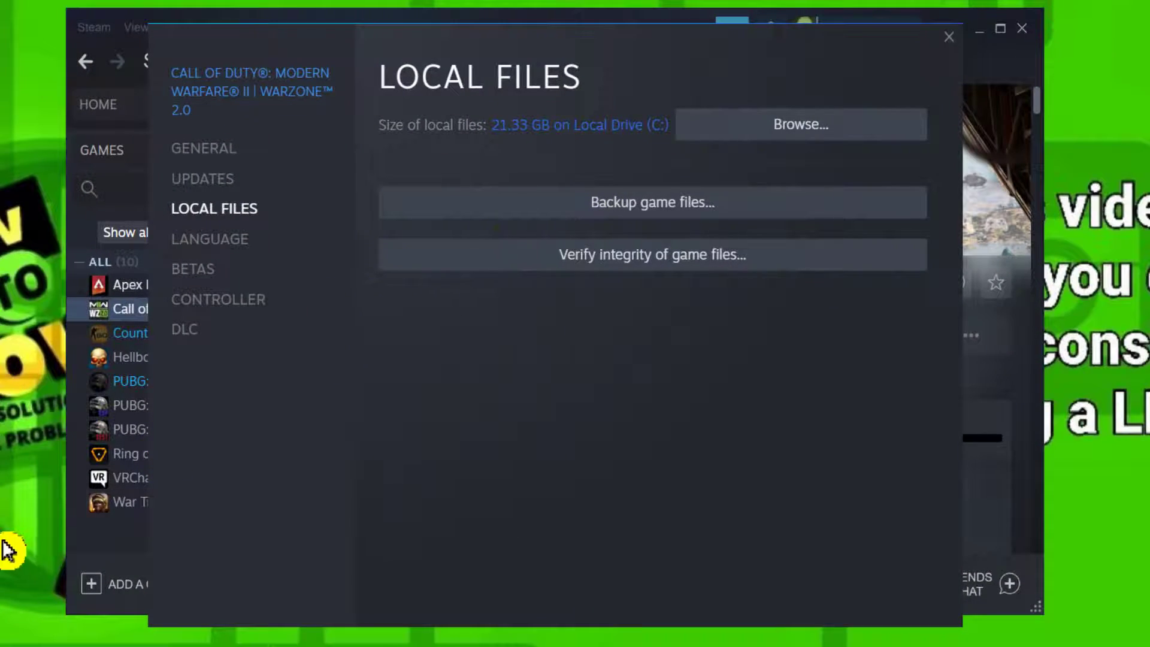
- Search for 'battle' and launch Battle.net, approving the administrator prompt
{"action": "key", "text": "super"}
{"action": "type", "text": "battle"}
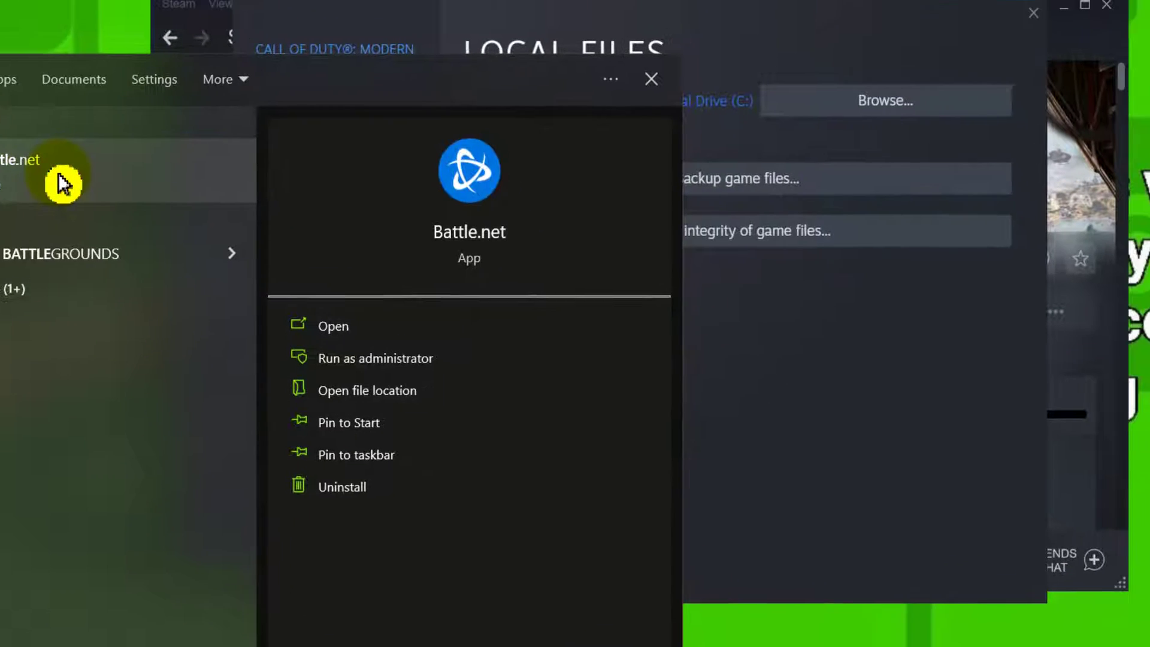
{"action": "left_click", "coordinate": [146, 143]}
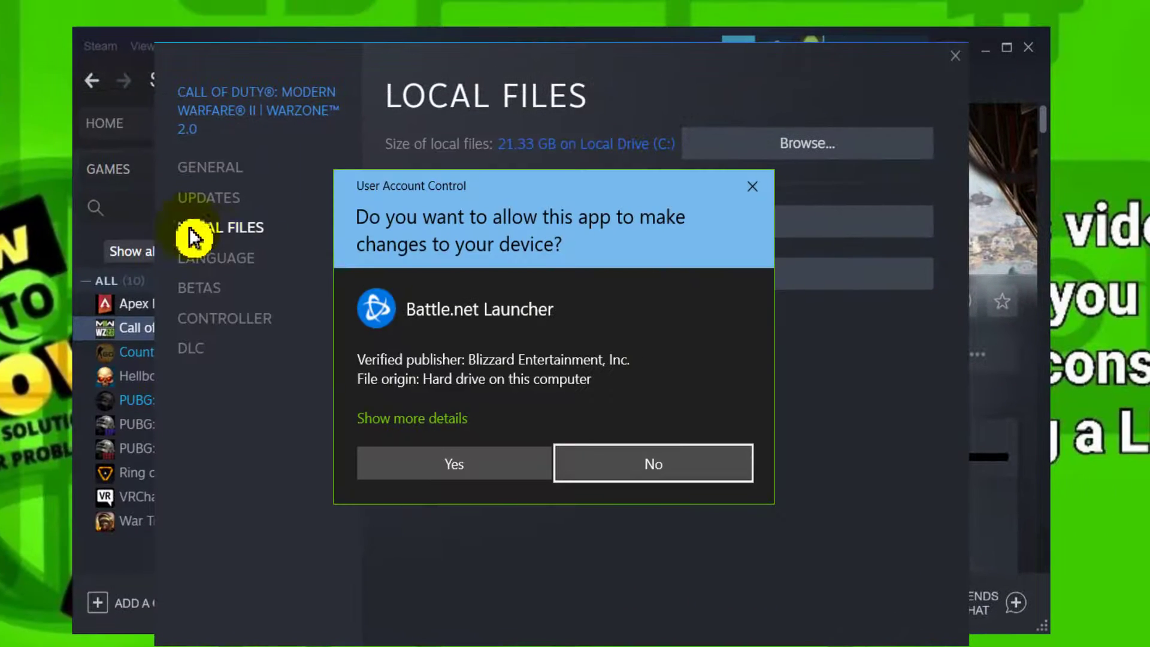
{"action": "left_click", "coordinate": [443, 463]}
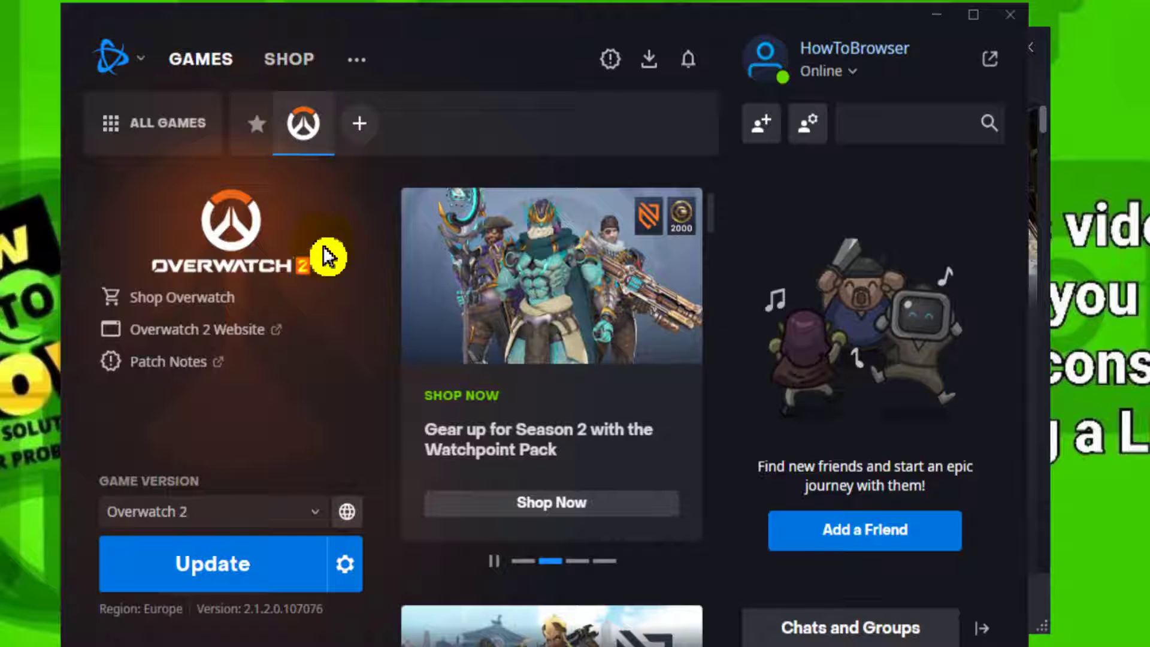
- Open Overwatch 2's options, then download the X64 Visual C++ redistributable from Microsoft Learn
{"action": "left_click", "coordinate": [353, 560]}
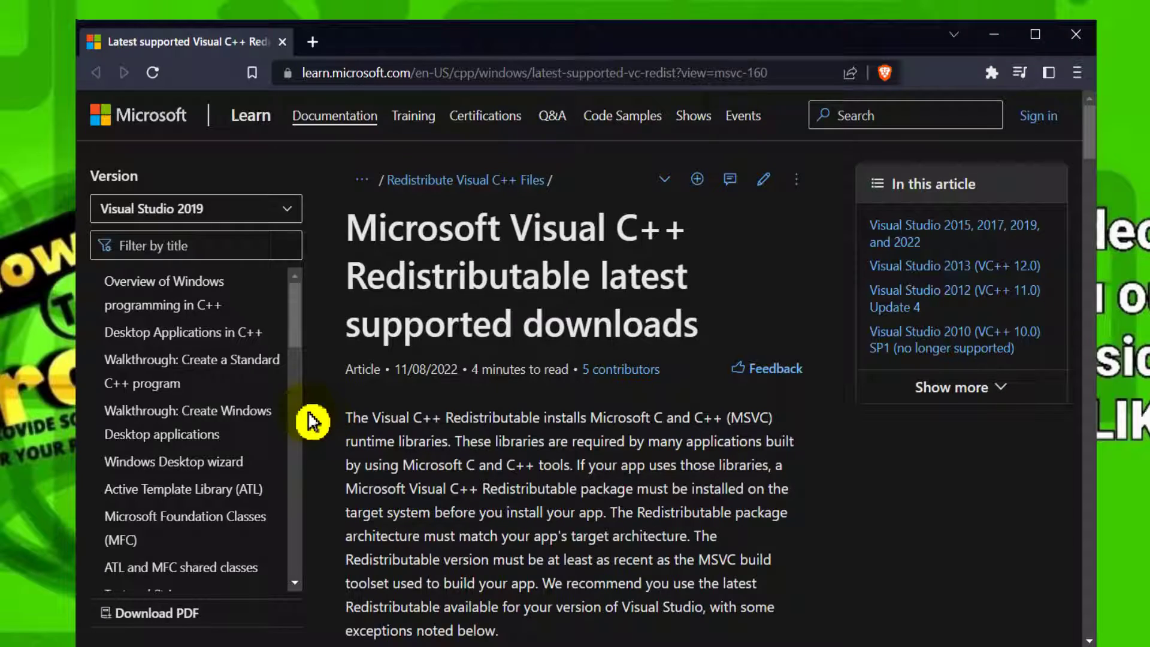
{"action": "left_click_drag", "start_coordinate": [348, 226], "coordinate": [552, 226]}
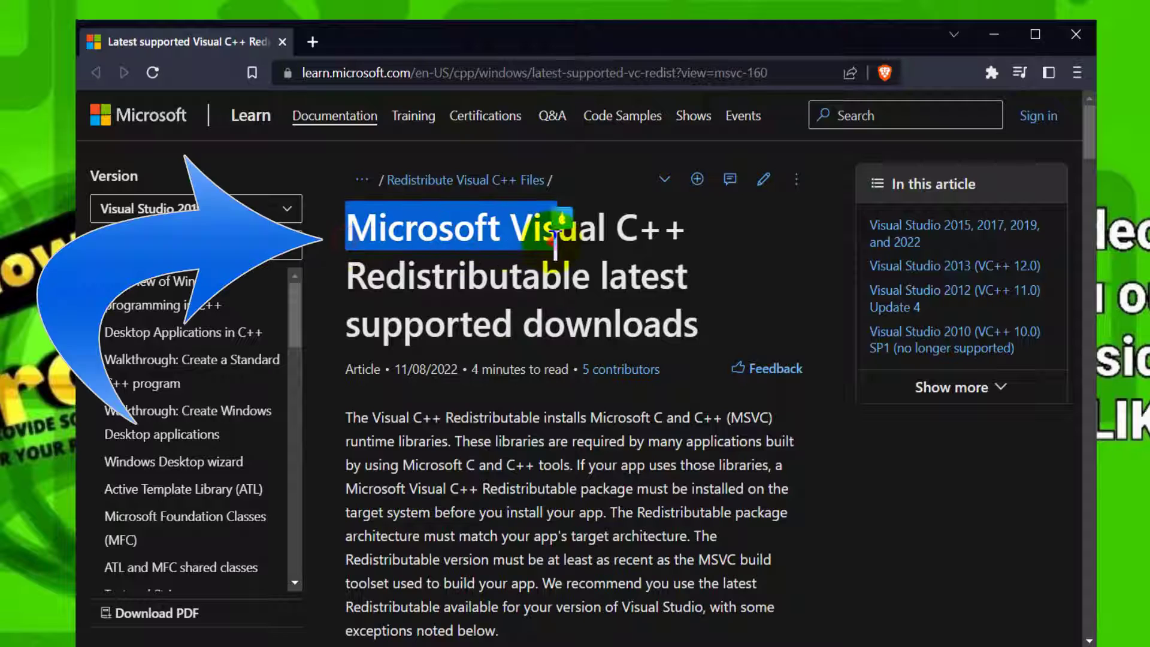
{"action": "left_click", "coordinate": [563, 252]}
{"action": "scroll", "coordinate": [544, 272], "scroll_direction": "down", "scroll_amount": 8}
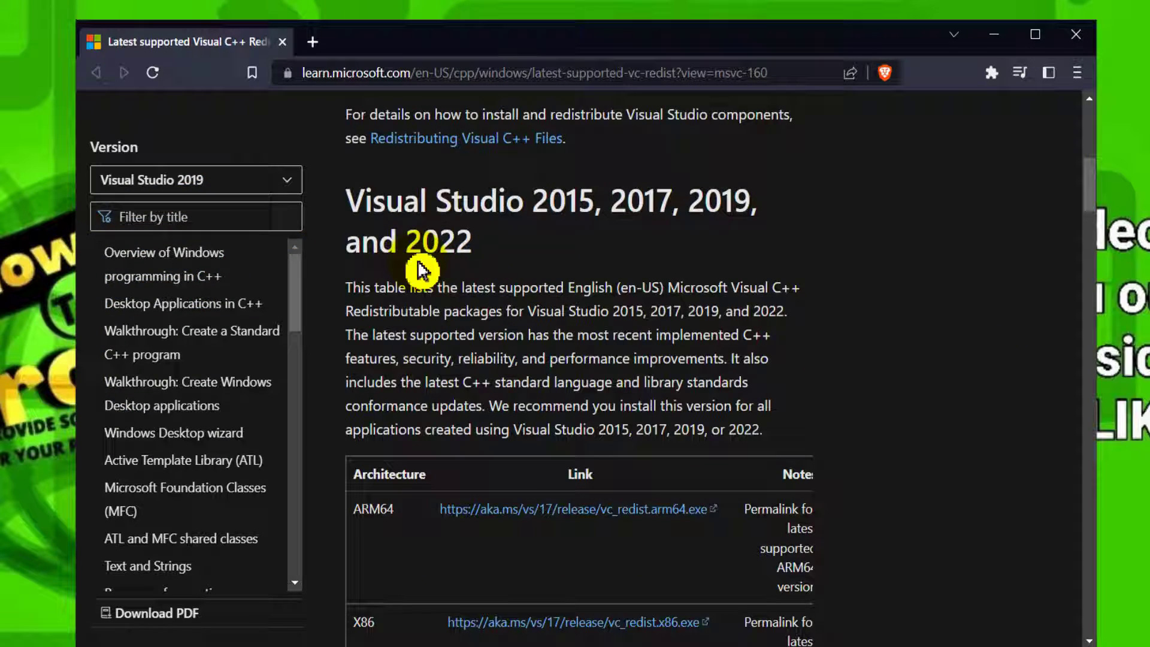
{"action": "scroll", "coordinate": [527, 252], "scroll_direction": "down", "scroll_amount": 5}
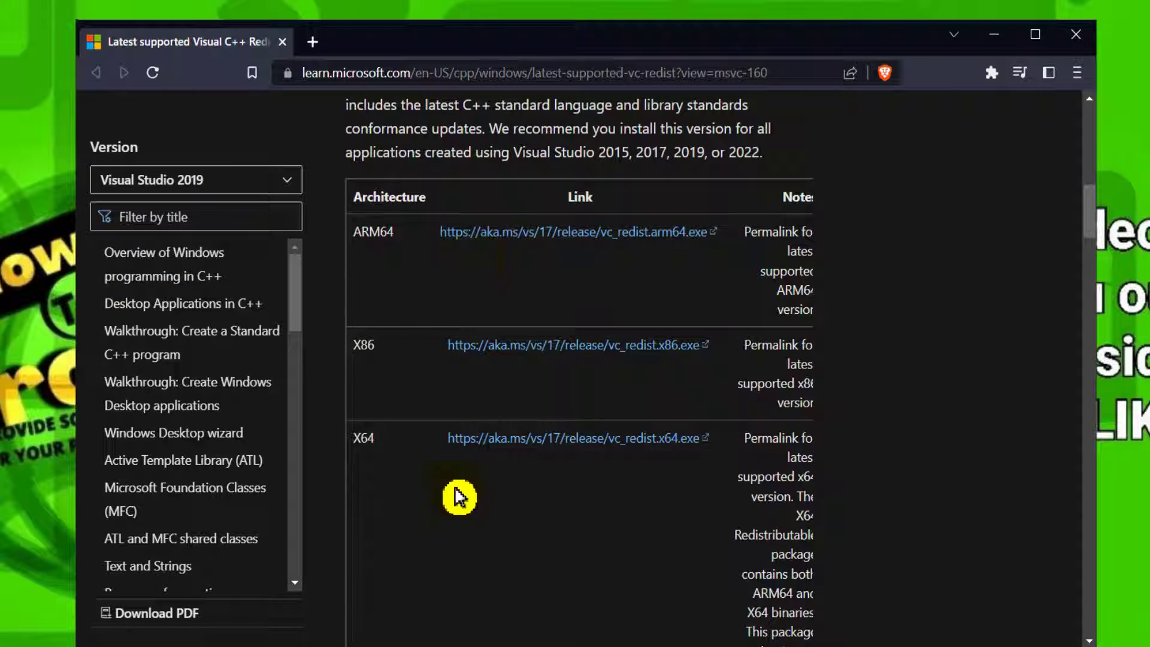
{"action": "left_click", "coordinate": [483, 447]}
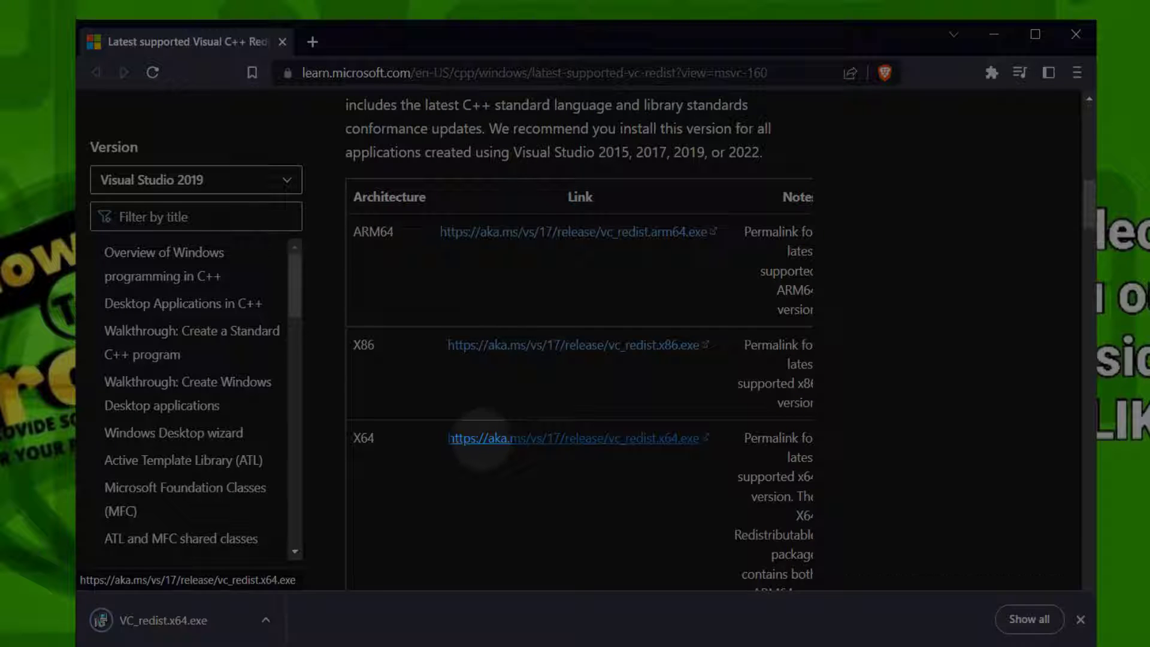
- Run VC_redist.x64.exe, accept the licence terms, then close and cancel the installer
{"action": "left_click", "coordinate": [179, 620]}
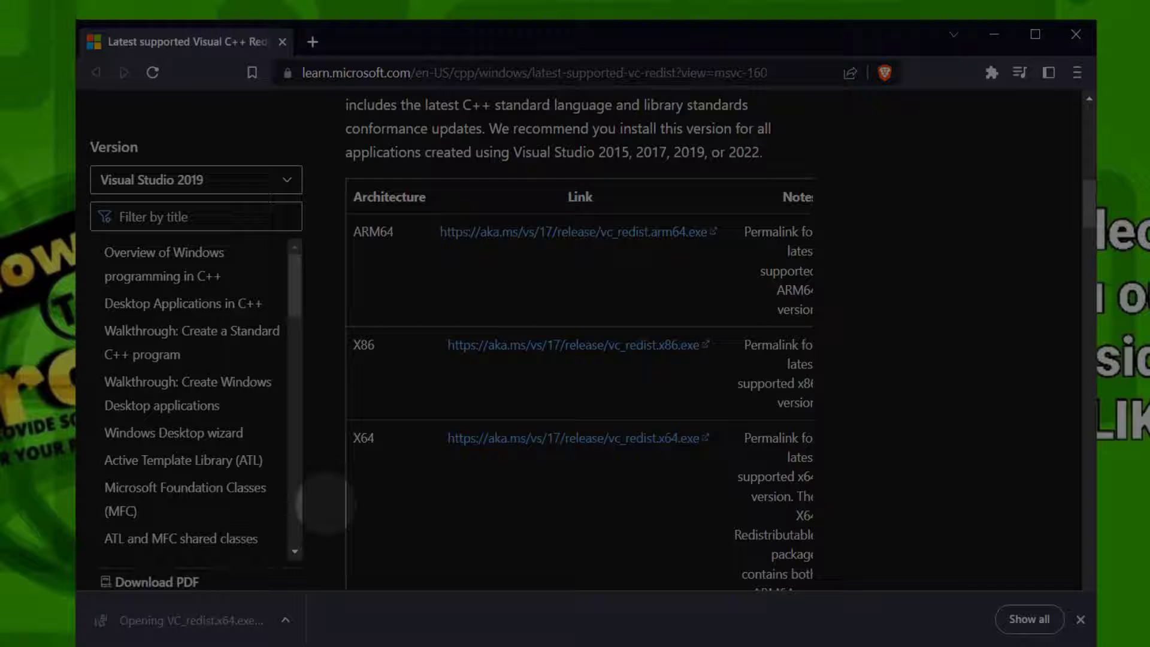
{"action": "left_click", "coordinate": [437, 405]}
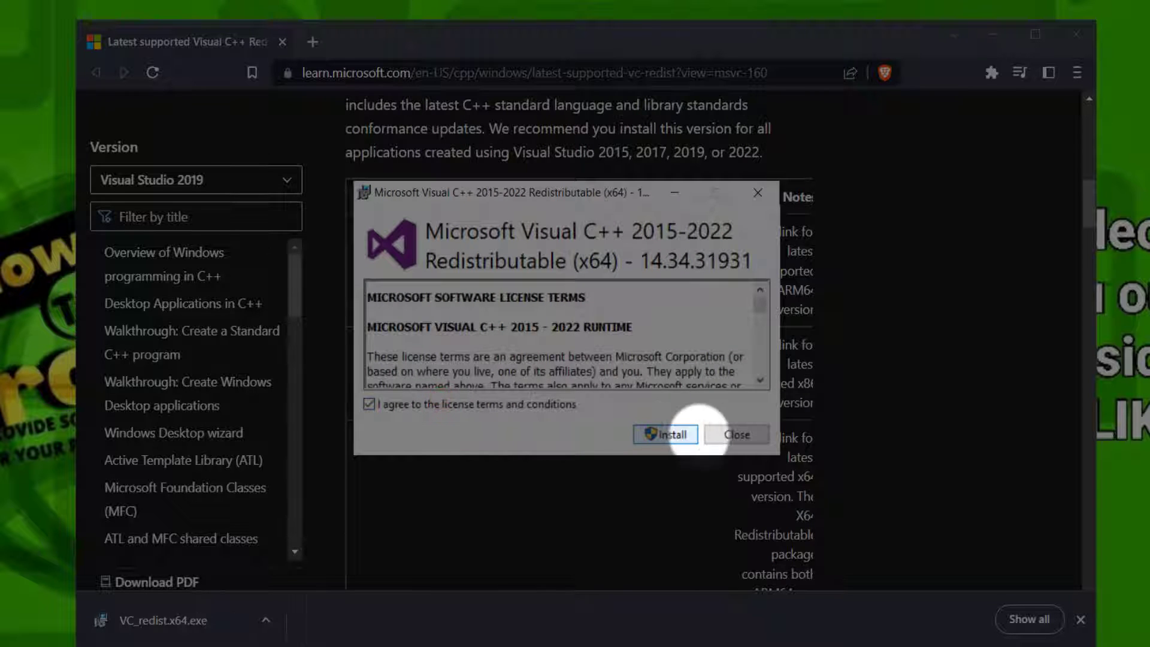
{"action": "left_click", "coordinate": [737, 434]}
{"action": "left_click", "coordinate": [652, 387]}
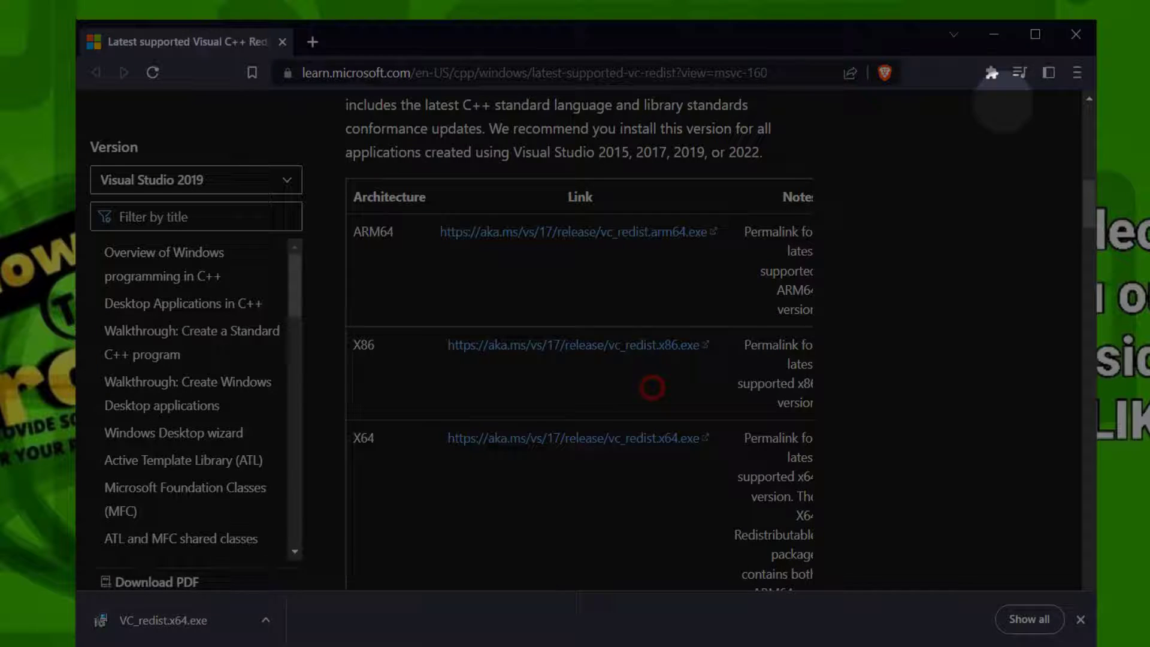
- Close Microsoft Learn and download and save the DirectX End-User Runtime Web Installer
{"action": "left_click", "coordinate": [1076, 34]}
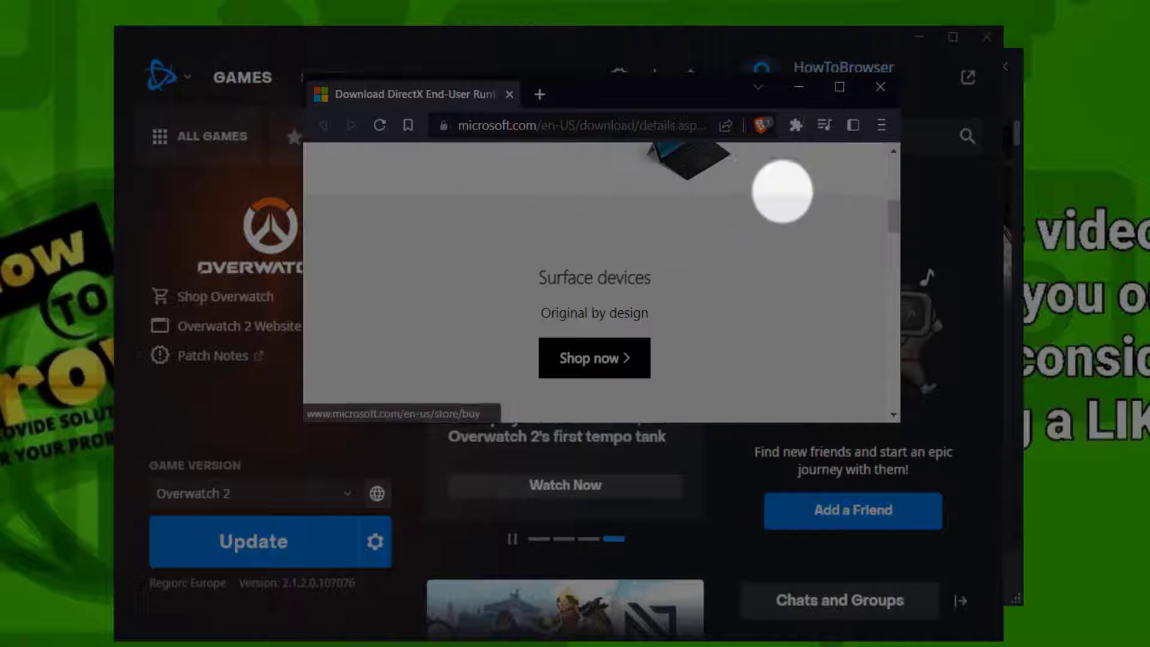
{"action": "scroll", "coordinate": [642, 180], "scroll_direction": "down", "scroll_amount": 5}
{"action": "scroll", "coordinate": [580, 223], "scroll_direction": "down", "scroll_amount": 2}
{"action": "scroll", "coordinate": [539, 218], "scroll_direction": "up", "scroll_amount": 2}
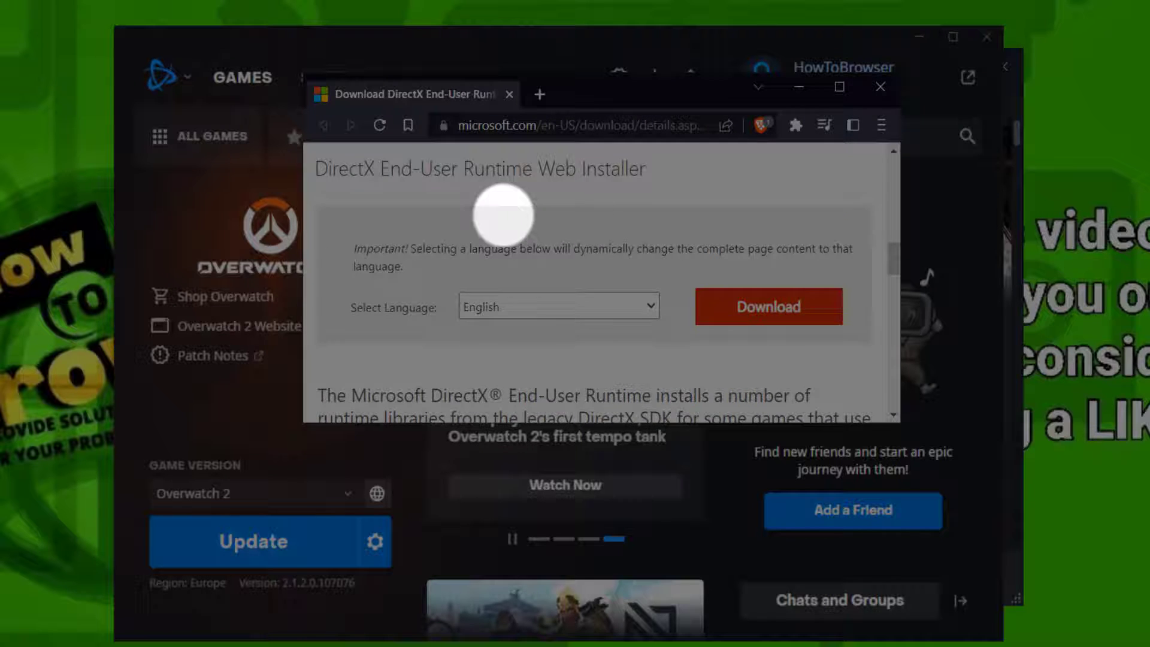
{"action": "scroll", "coordinate": [503, 214], "scroll_direction": "up", "scroll_amount": 2}
{"action": "left_click_drag", "start_coordinate": [347, 259], "coordinate": [398, 259]}
{"action": "left_click", "coordinate": [419, 262]}
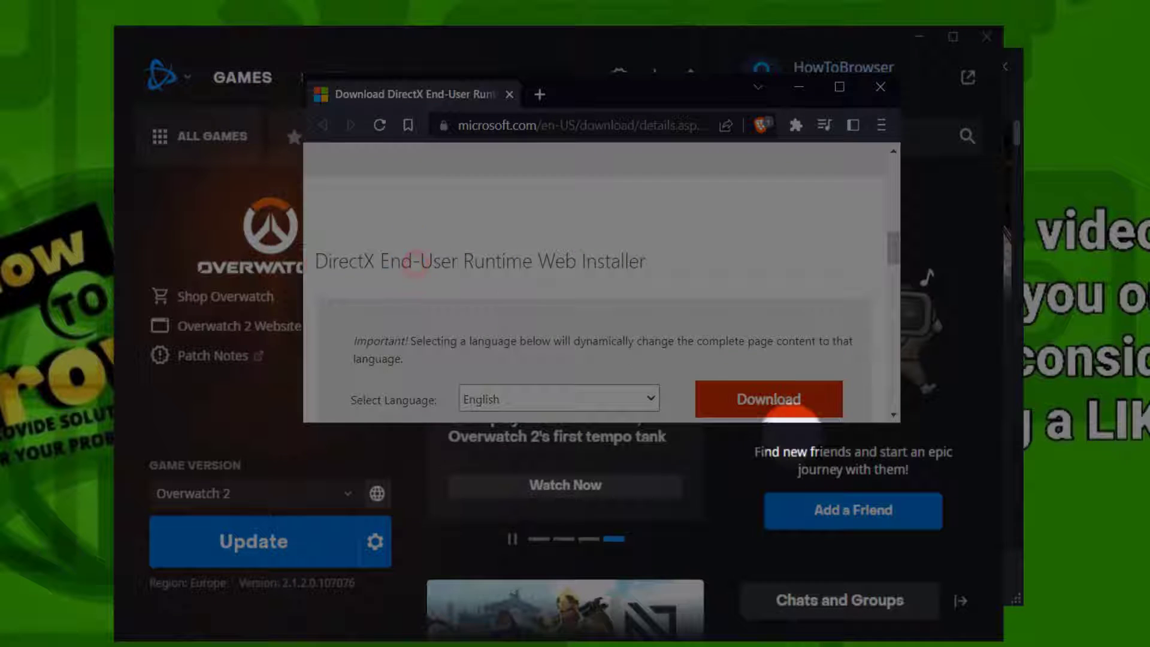
{"action": "left_click", "coordinate": [698, 393]}
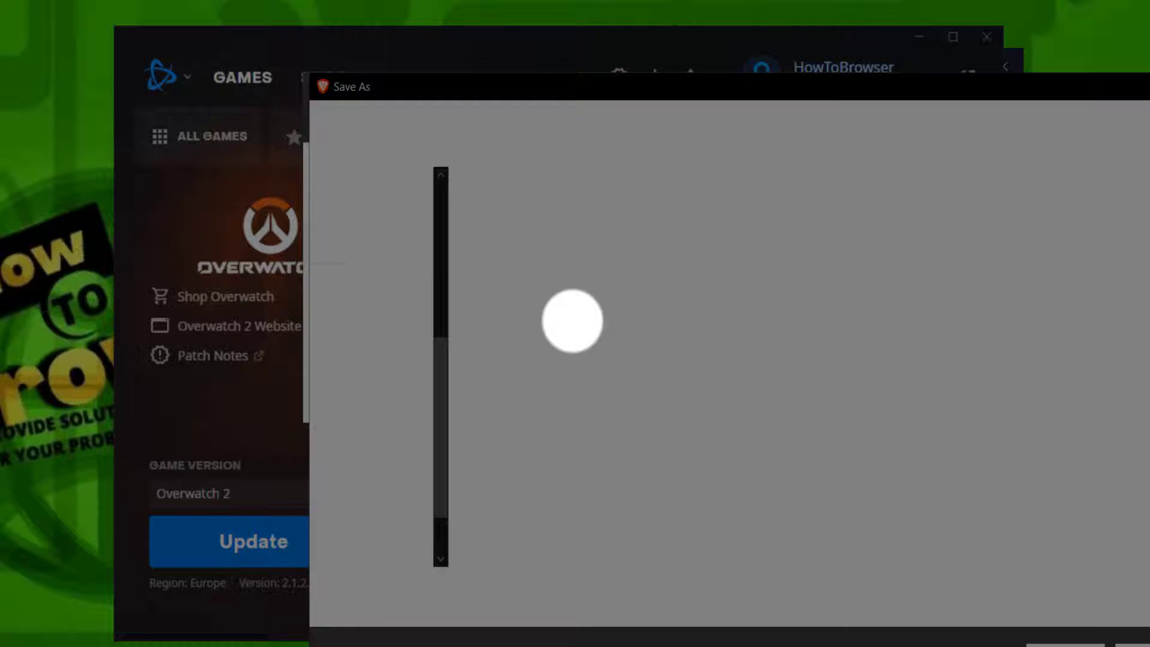
{"action": "left_click", "coordinate": [1065, 639]}
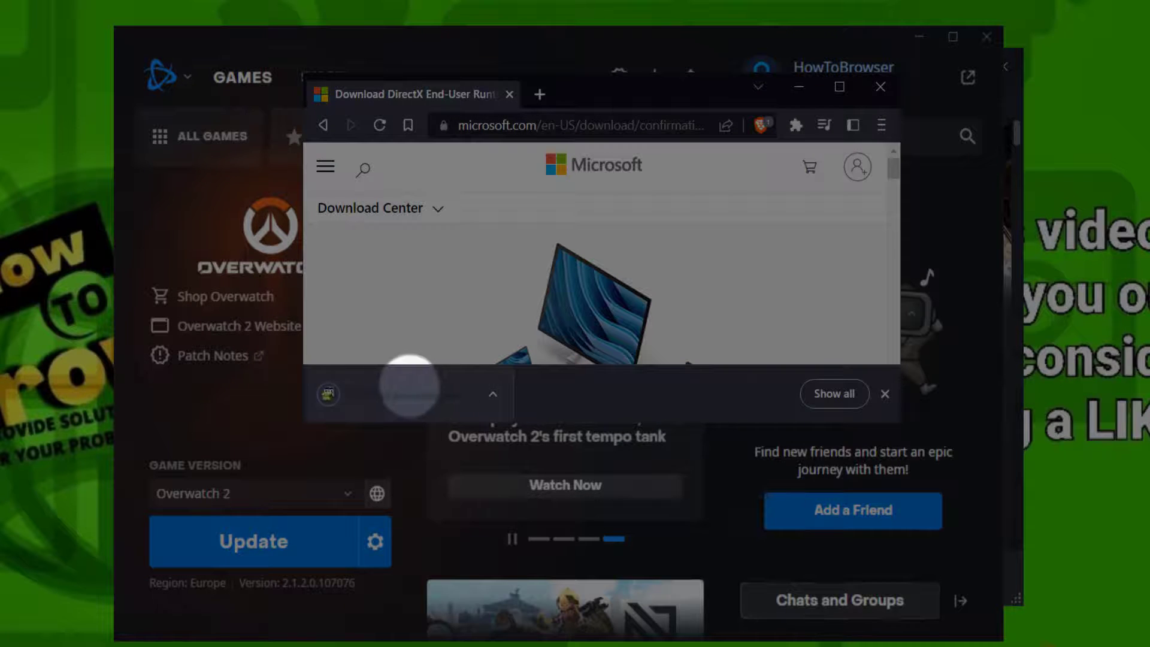
- Run dxwebsetup.exe, accept the agreement, untick the Bing Bar, cancel setup, and close the browser
{"action": "left_click", "coordinate": [409, 386]}
{"action": "left_click", "coordinate": [499, 435]}
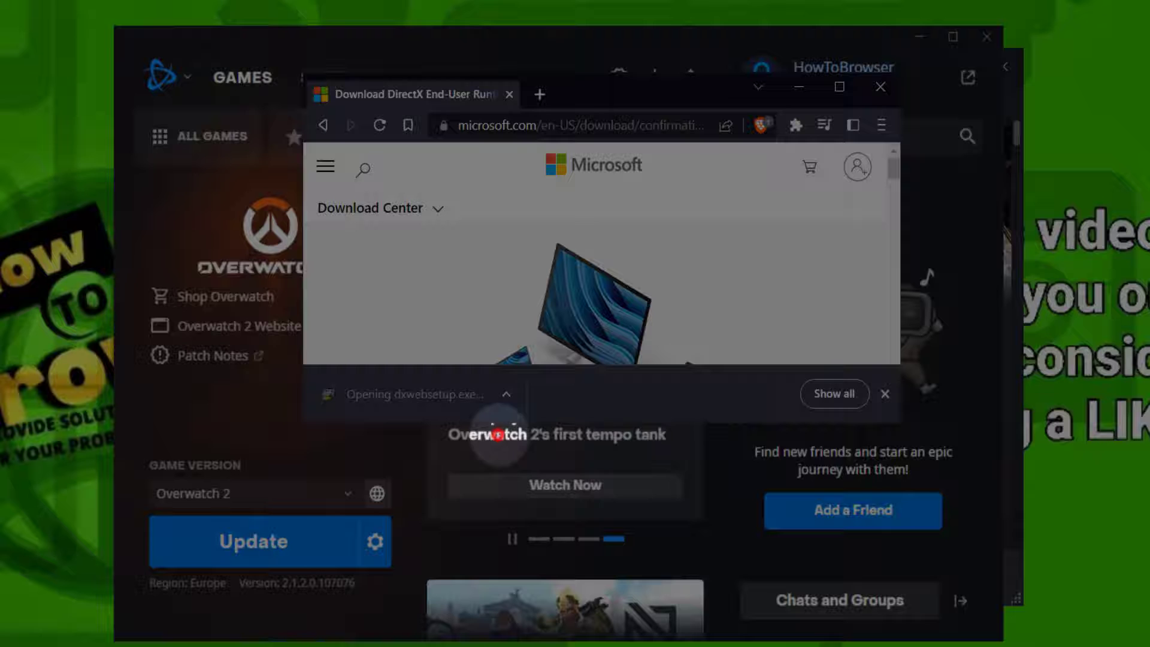
{"action": "left_click", "coordinate": [197, 293]}
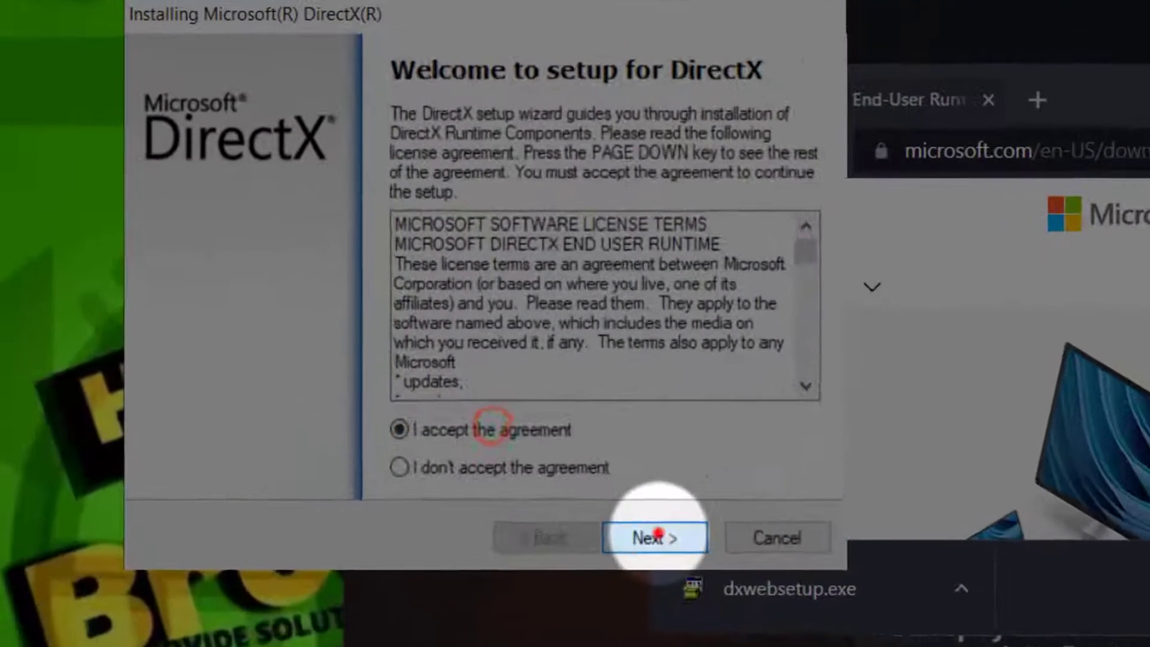
{"action": "left_click", "coordinate": [656, 538]}
{"action": "left_click", "coordinate": [383, 324]}
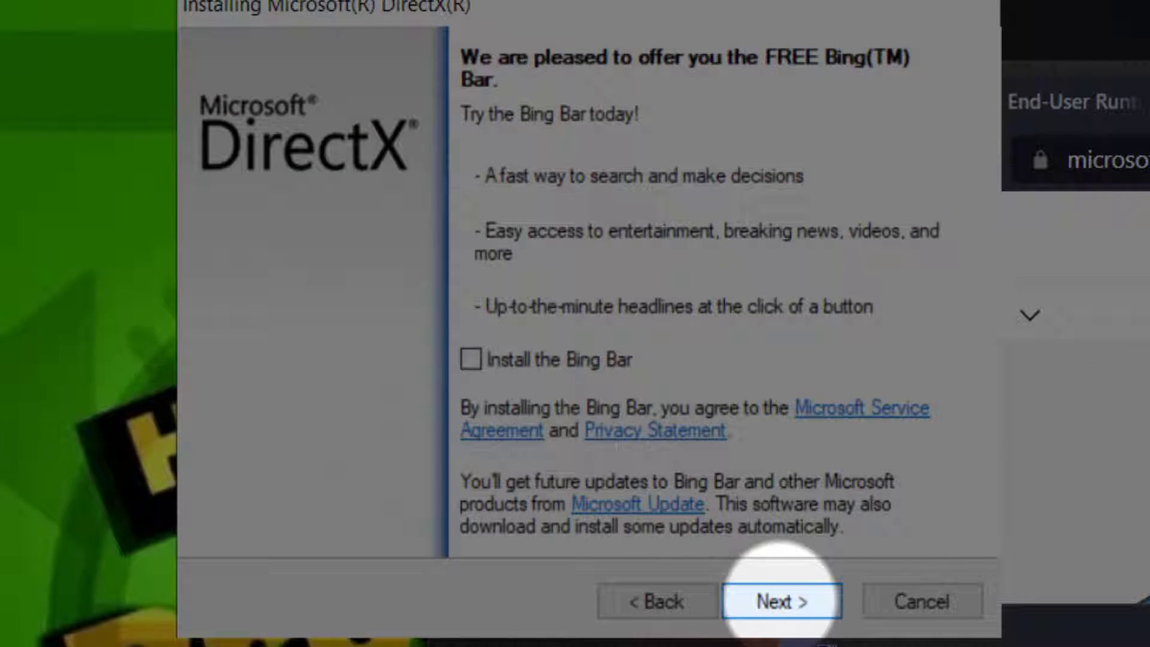
{"action": "left_click", "coordinate": [920, 601]}
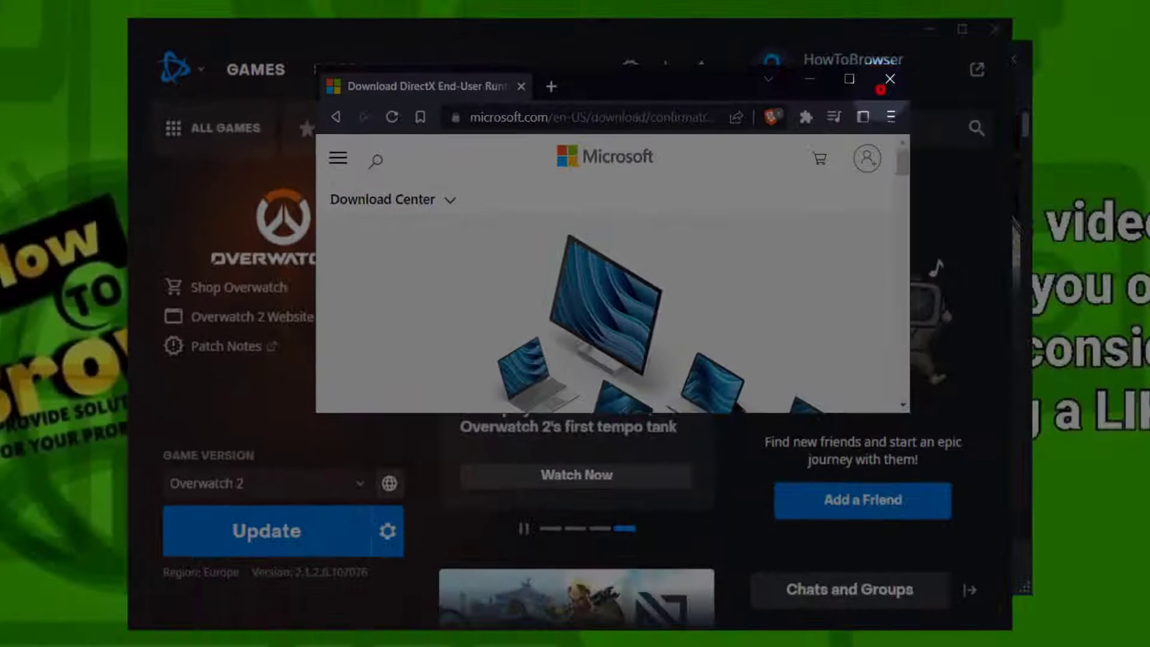
{"action": "left_click", "coordinate": [1018, 80]}
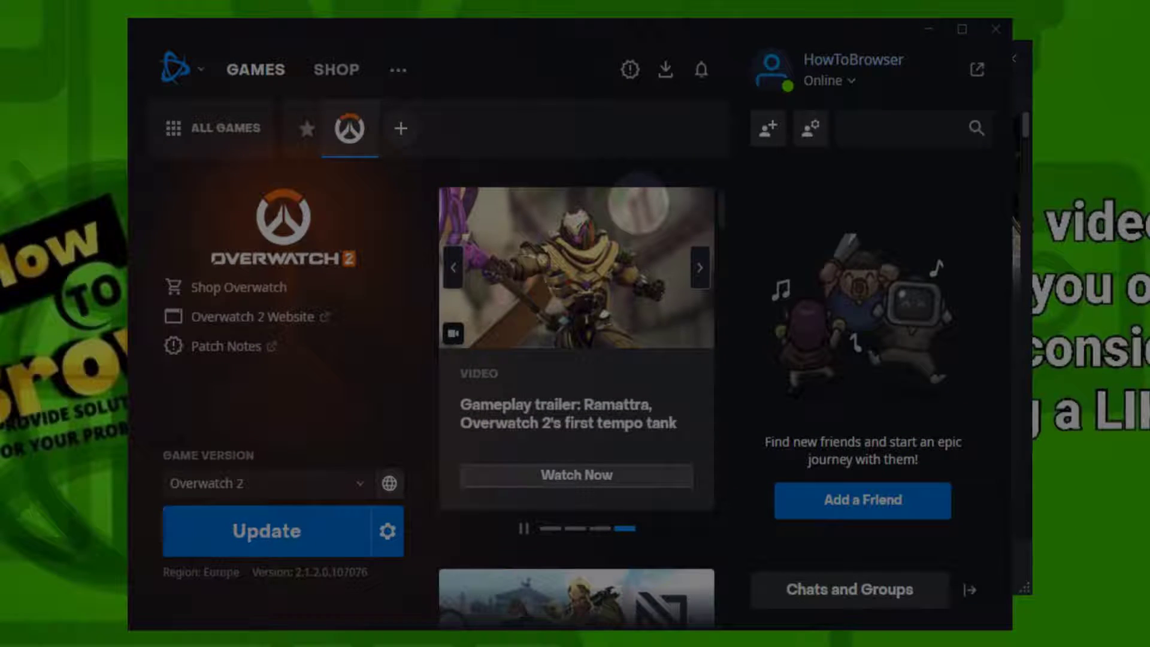
- Turn 'Let apps run in the background' off and switch Colors' Transparency effects off
{"action": "key", "text": "super"}
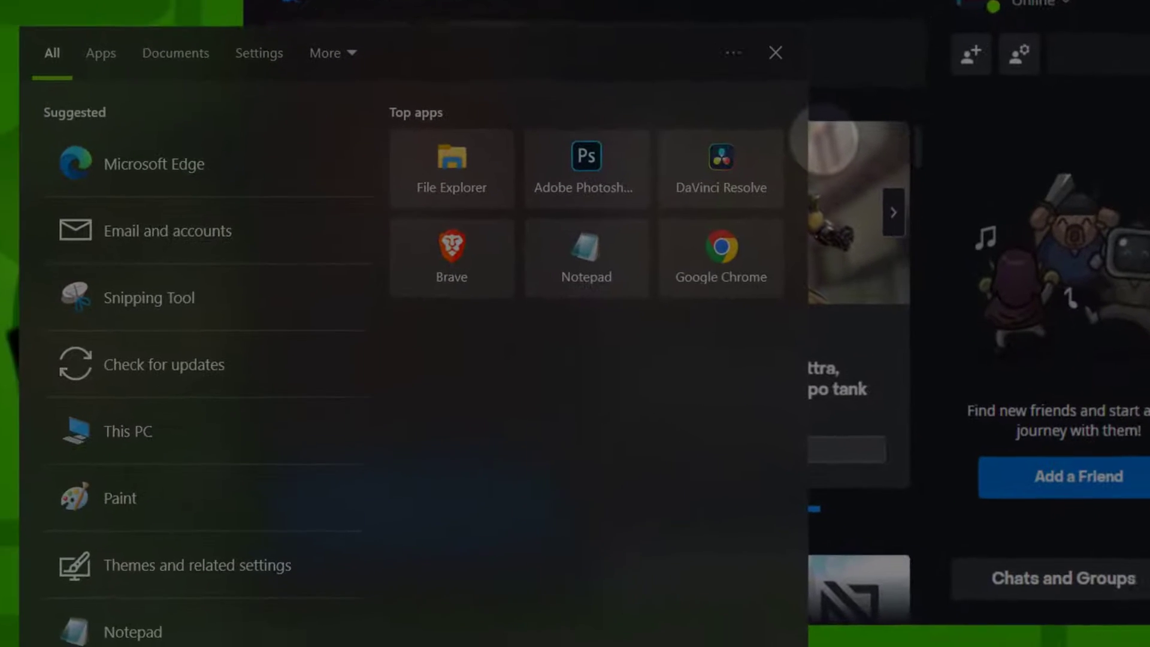
{"action": "type", "text": "background"}
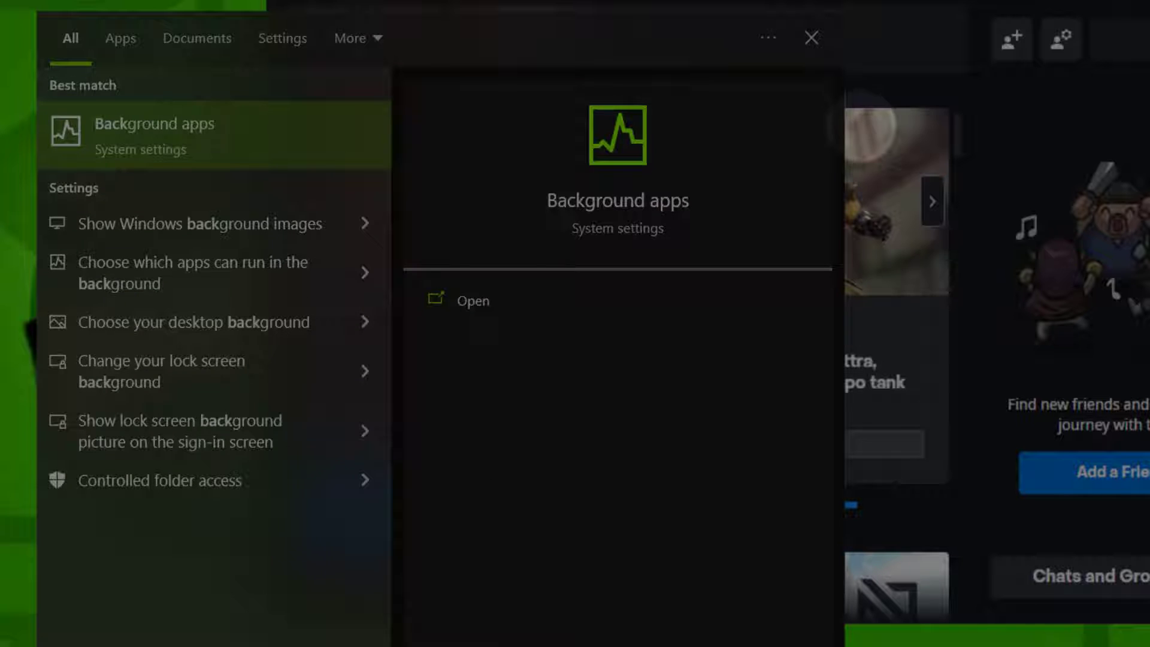
{"action": "left_click", "coordinate": [211, 124]}
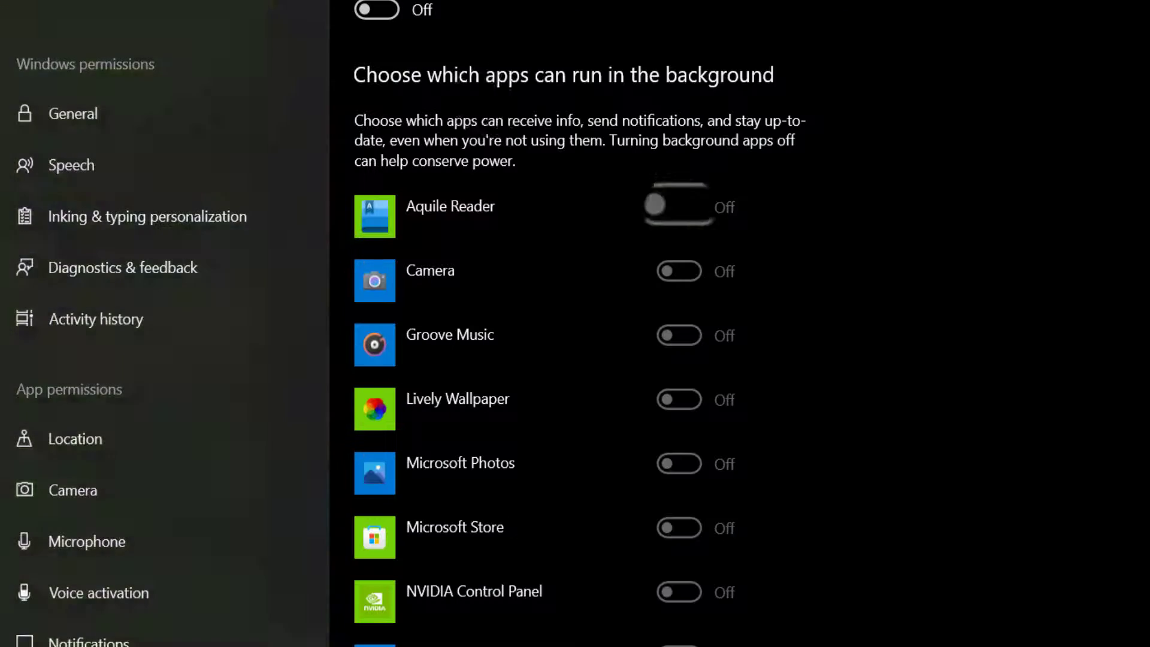
{"action": "left_click", "coordinate": [241, 108]}
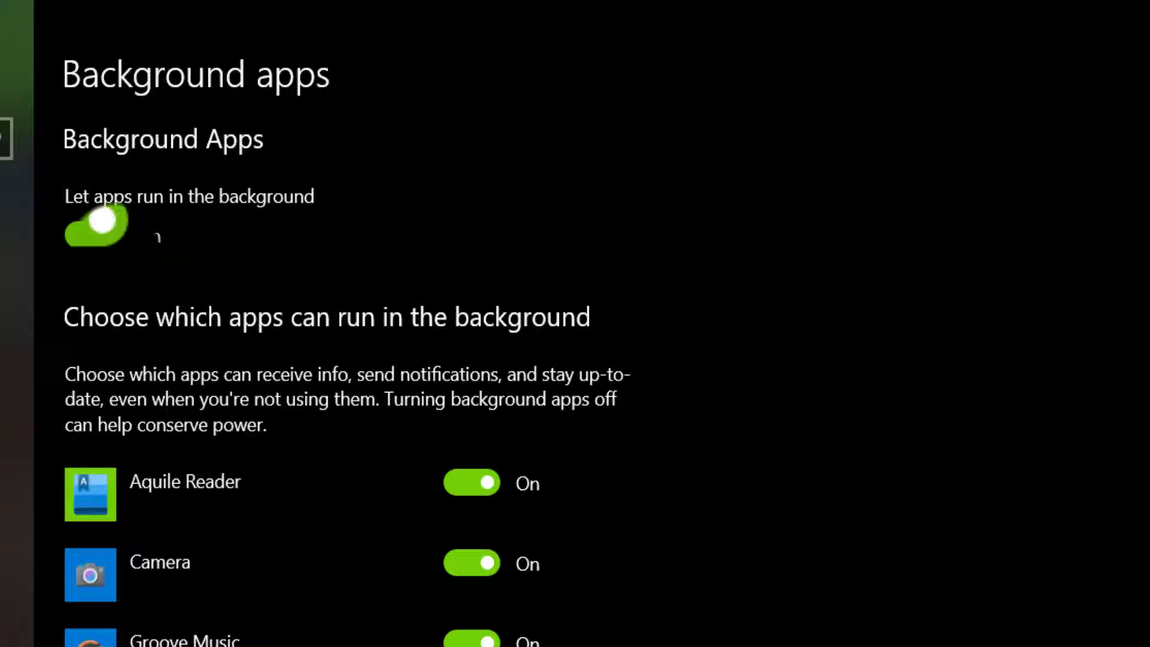
{"action": "left_click", "coordinate": [93, 236]}
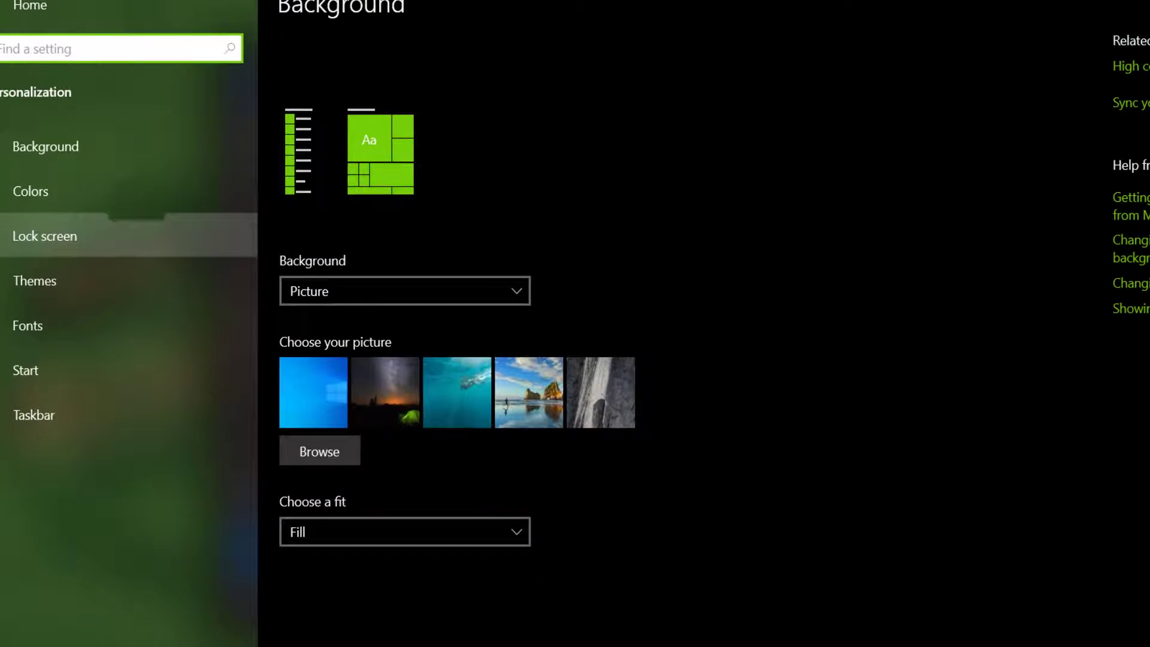
{"action": "left_click", "coordinate": [126, 192]}
{"action": "left_click", "coordinate": [312, 377]}
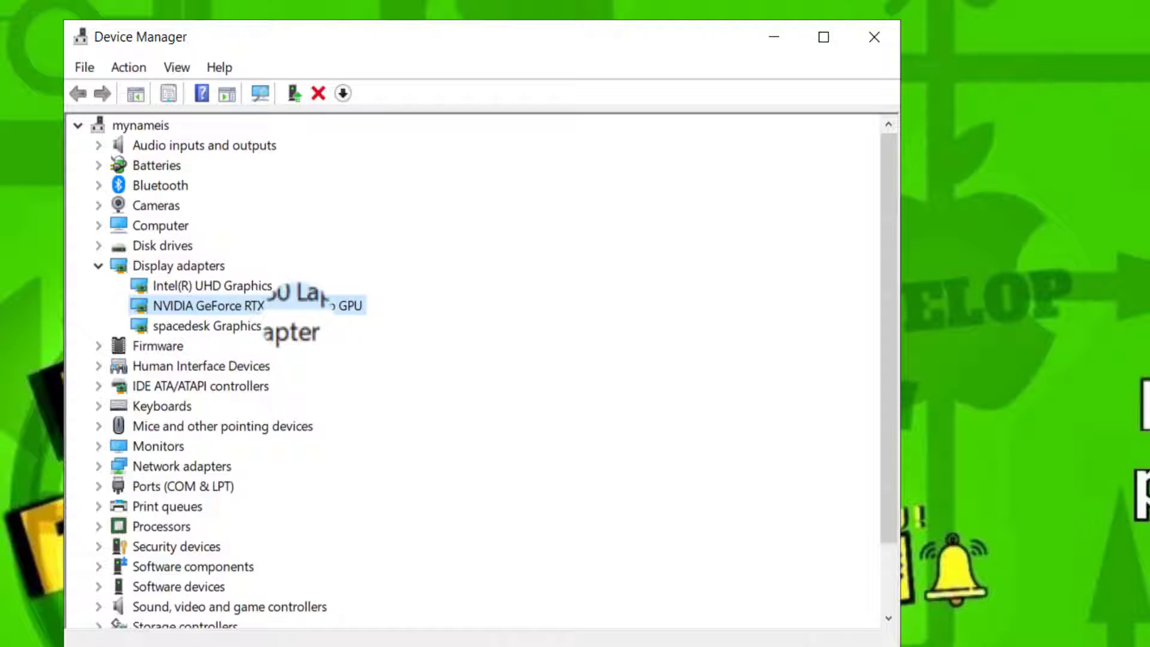
- Search automatically for a newer NVIDIA GeForce RTX GPU driver; the best one is already installed
{"action": "right_click", "coordinate": [232, 304]}
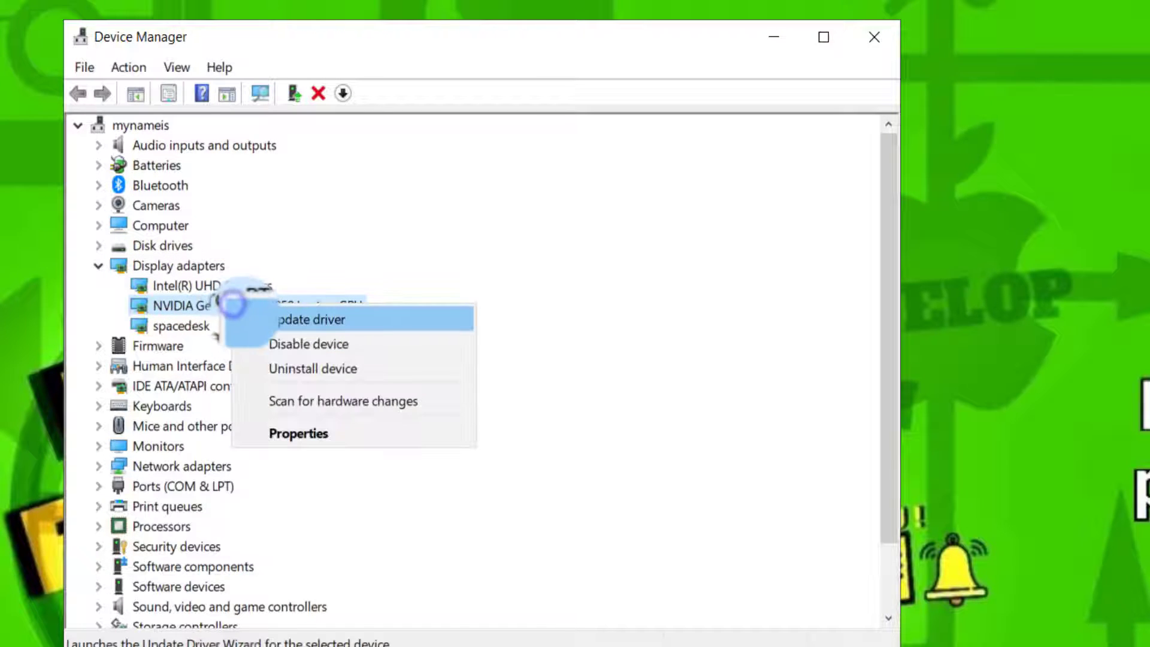
{"action": "left_click", "coordinate": [249, 316]}
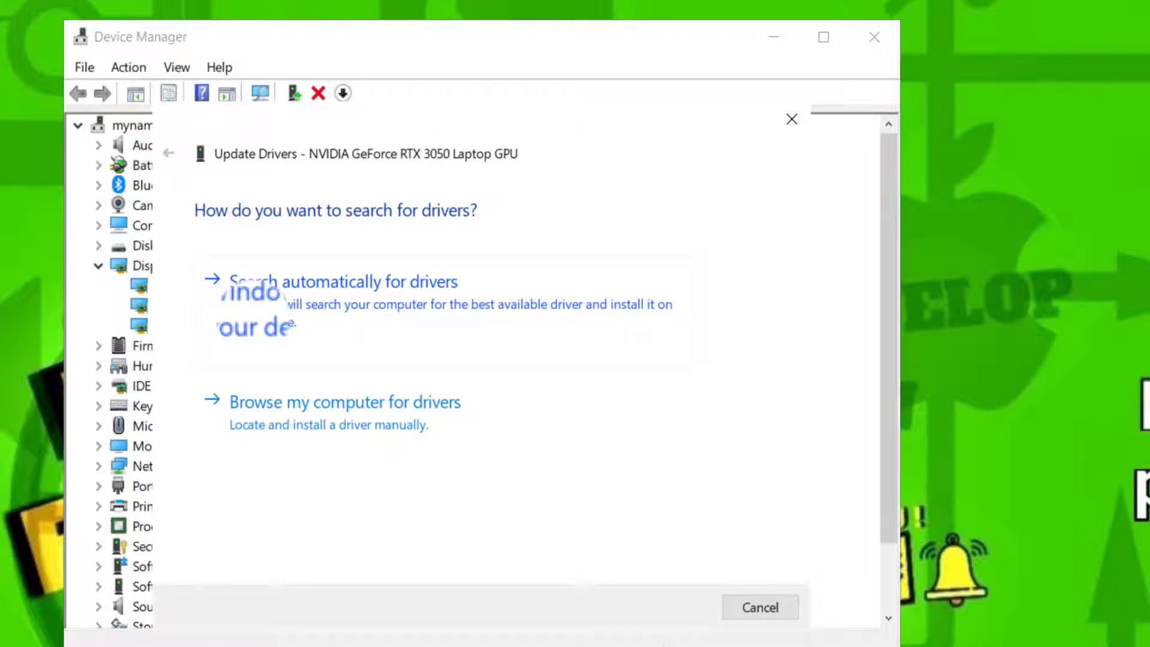
{"action": "left_click", "coordinate": [308, 311]}
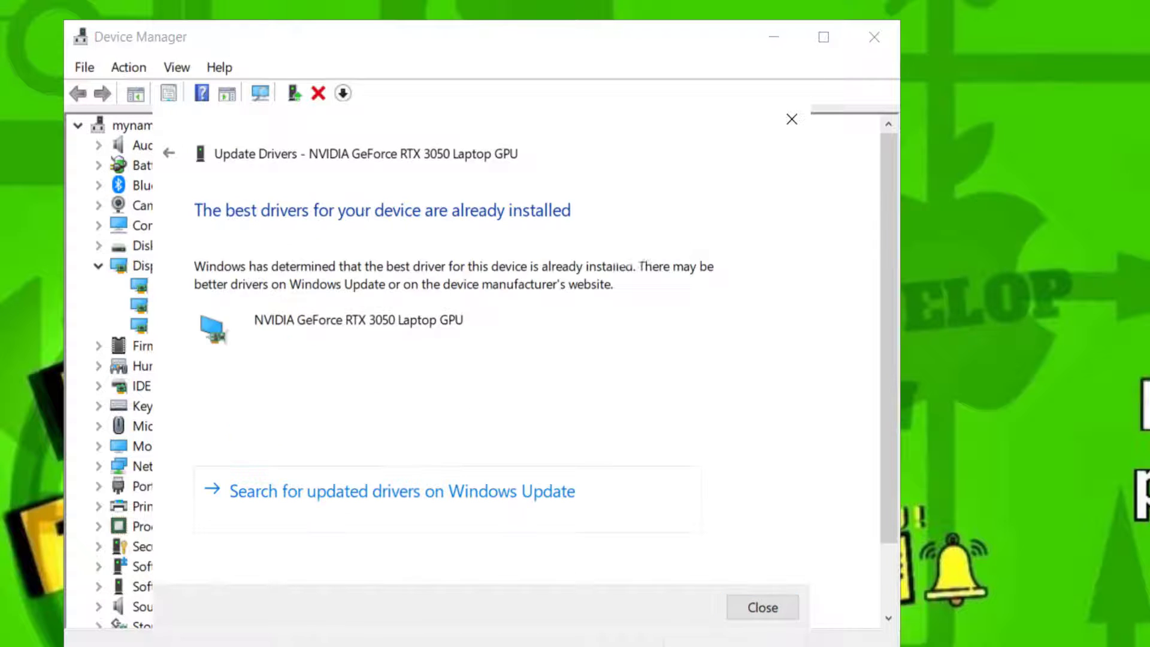
{"action": "left_click", "coordinate": [792, 118]}
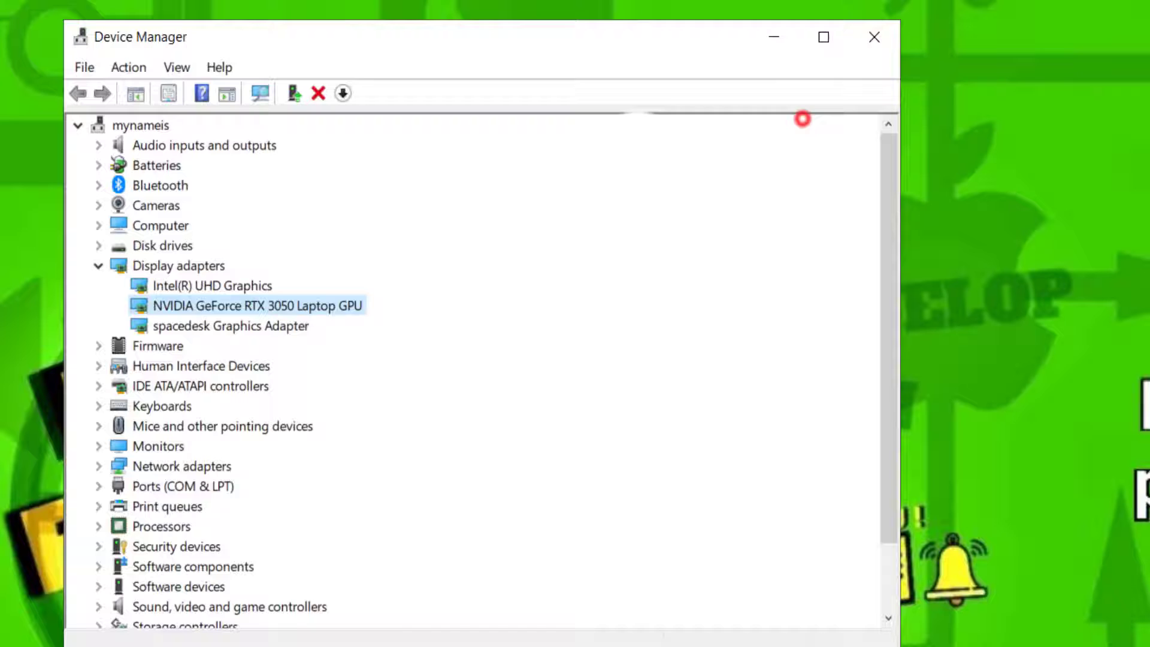
- Expand Sound, video and game controllers and search for a newer NVIDIA Virtual Audio Device driver
{"action": "scroll", "coordinate": [103, 607], "scroll_direction": "down", "scroll_amount": 1}
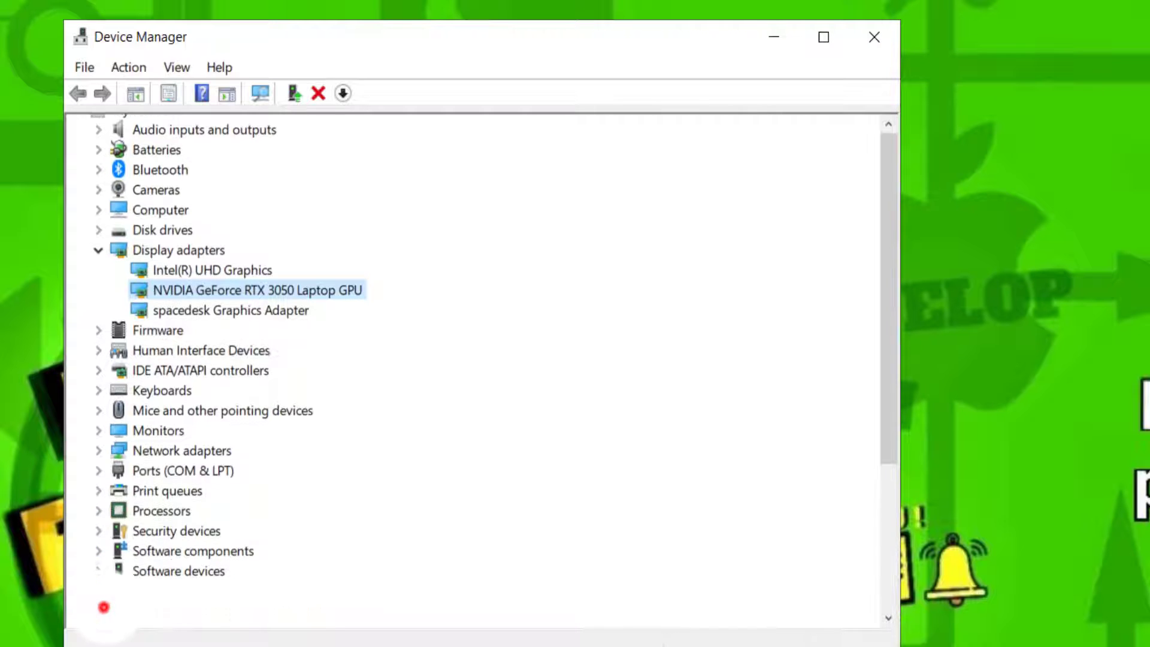
{"action": "left_click", "coordinate": [103, 606]}
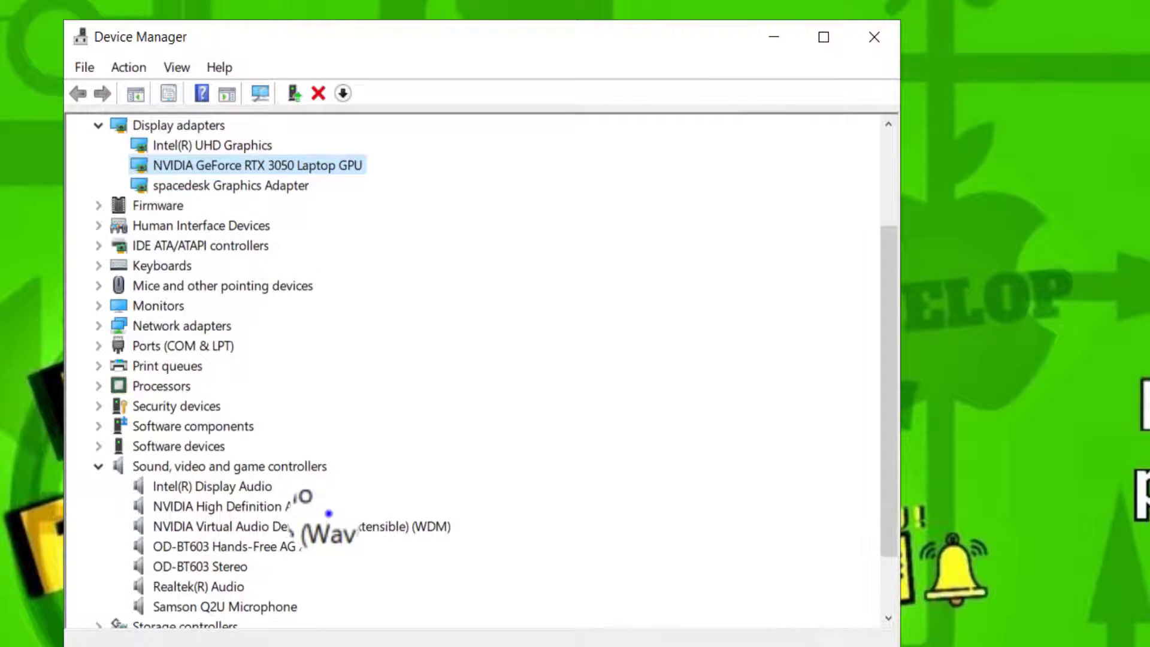
{"action": "right_click", "coordinate": [341, 519]}
{"action": "left_click", "coordinate": [269, 506]}
{"action": "left_click", "coordinate": [295, 526]}
{"action": "right_click", "coordinate": [294, 529]}
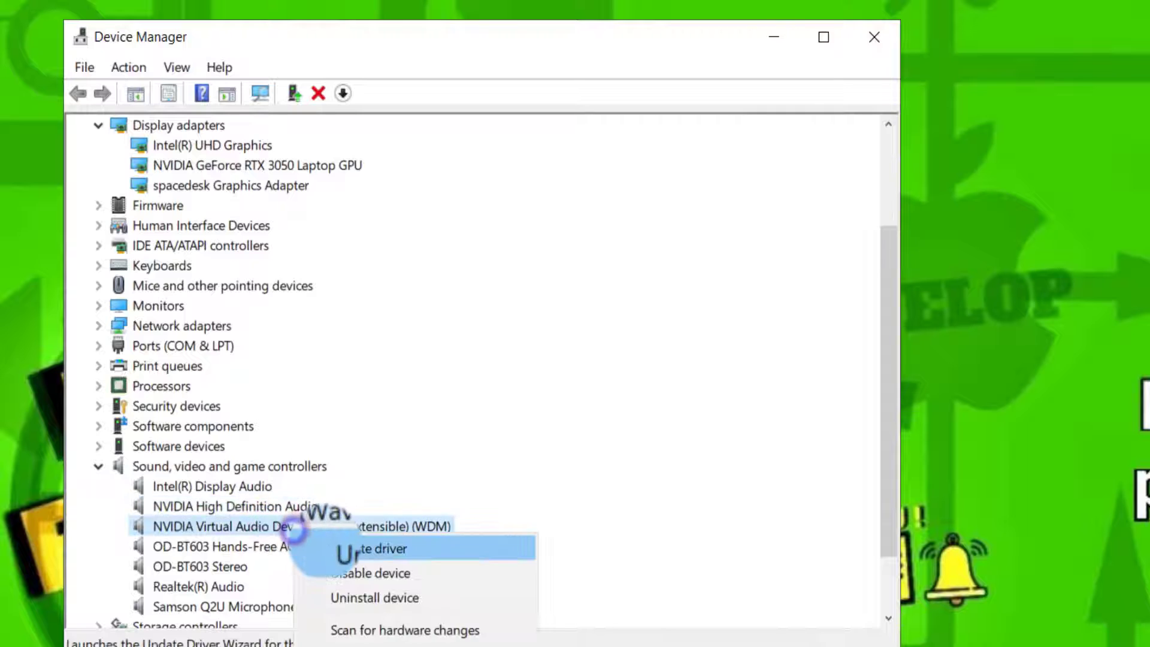
{"action": "left_click", "coordinate": [335, 549]}
{"action": "left_click", "coordinate": [572, 318]}
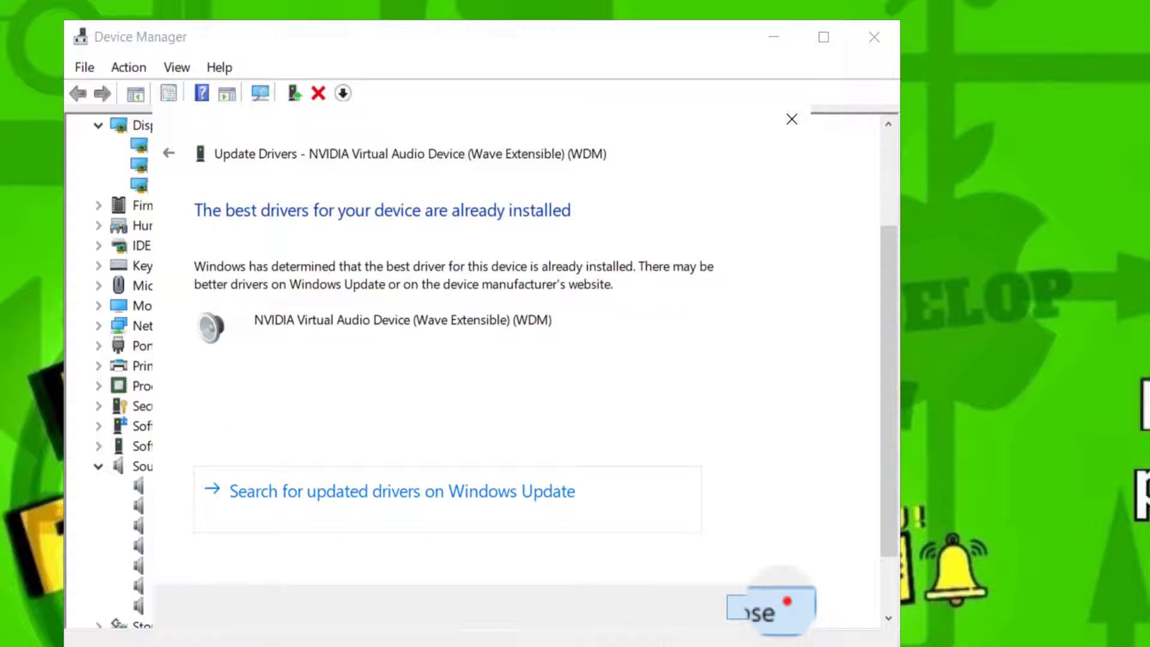
{"action": "left_click", "coordinate": [787, 601]}
- Run an automatic driver search for the NVIDIA High Definition Audio device
{"action": "right_click", "coordinate": [293, 506]}
{"action": "left_click", "coordinate": [344, 517]}
{"action": "left_click", "coordinate": [424, 275]}
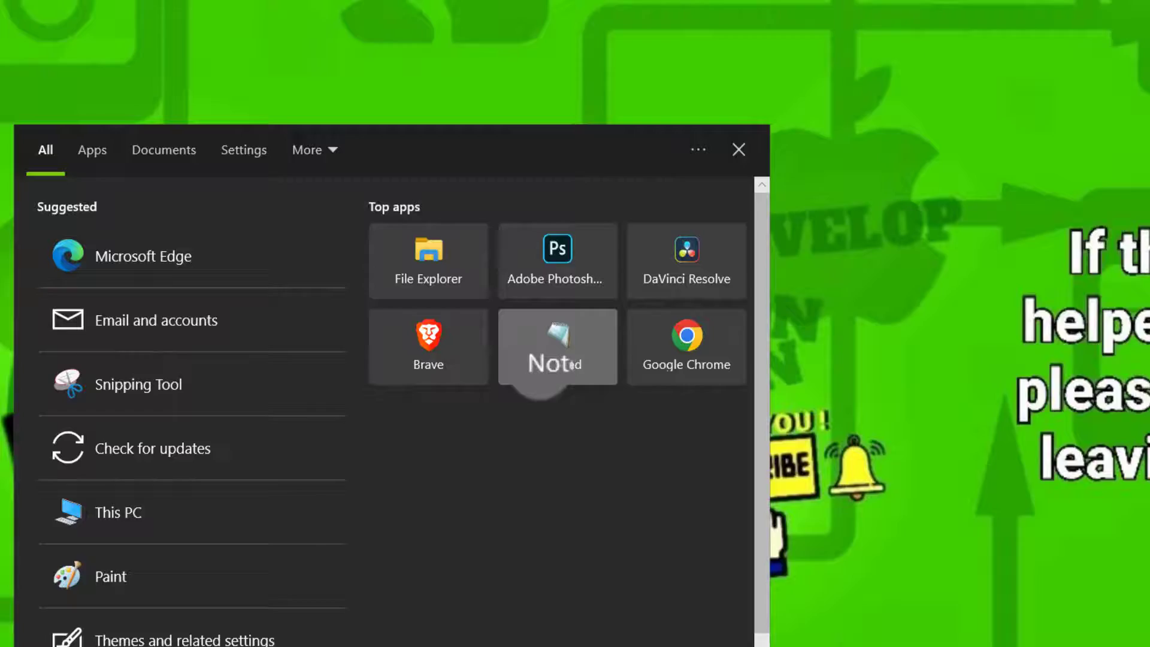
- Search for 'geforce experienc' and open GeForce Experience
{"action": "type", "text": "ge"}
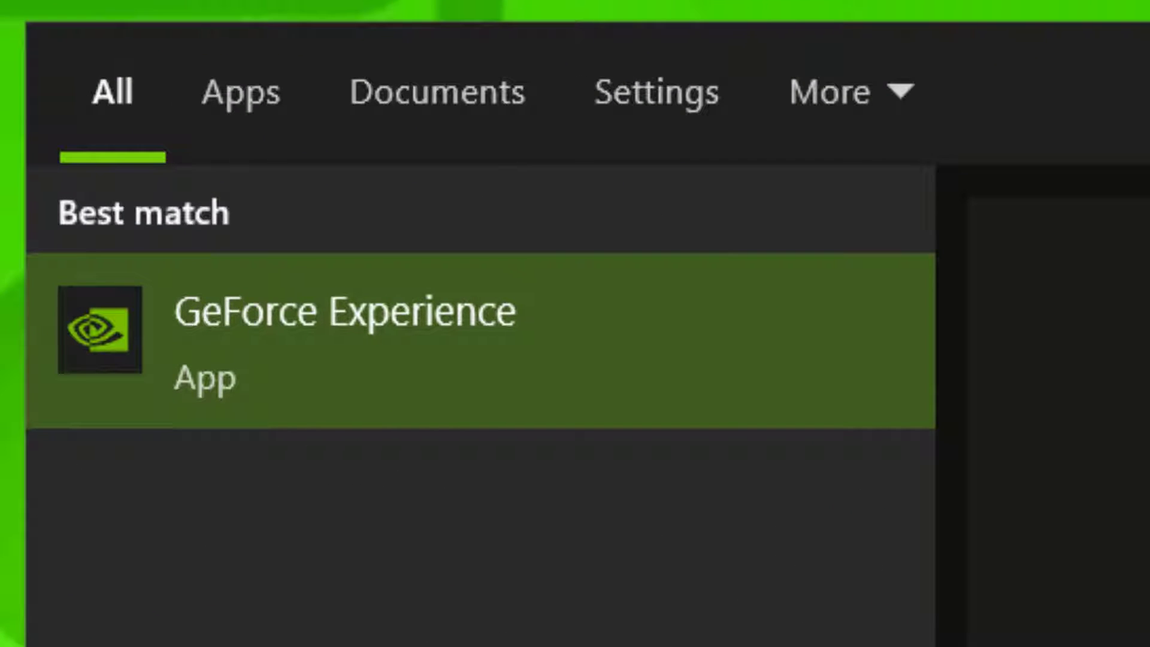
{"action": "type", "text": "force expei"}
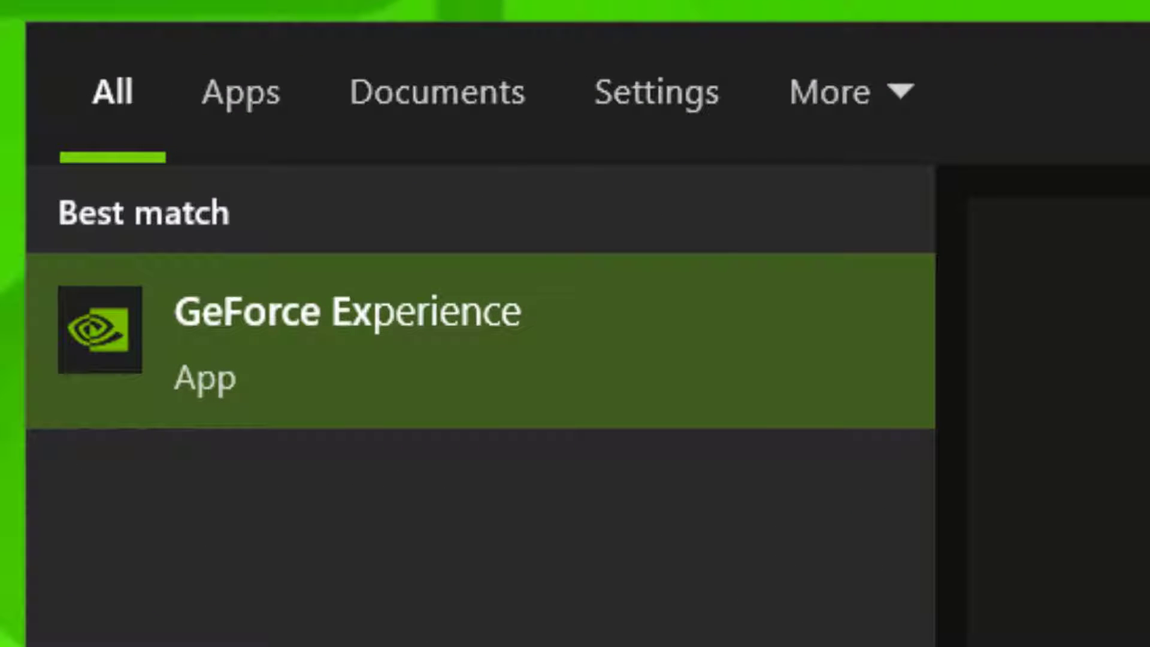
{"action": "key", "text": "BackSpace"}
{"action": "key", "text": "BackSpace"}
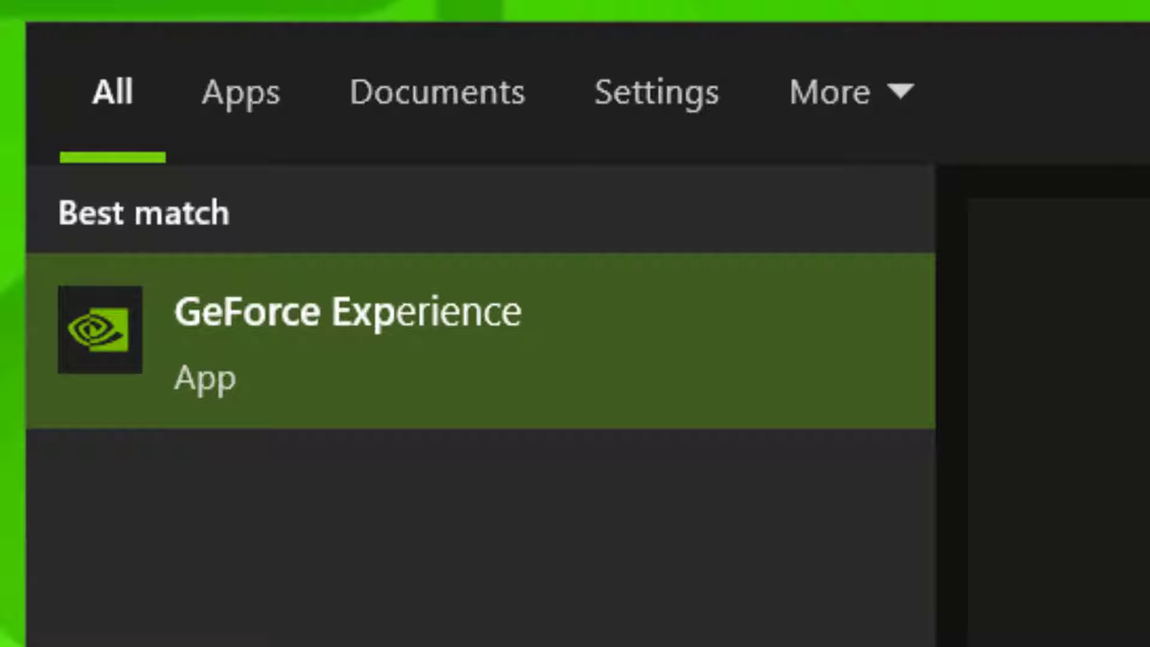
{"action": "key", "text": "BackSpace"}
{"action": "key", "text": "BackSpace"}
{"action": "key", "text": "BackSpace"}
{"action": "type", "text": "exp"}
{"action": "key", "text": "BackSpace"}
{"action": "key", "text": "BackSpace"}
{"action": "key", "text": "BackSpace"}
{"action": "type", "text": "experienc"}
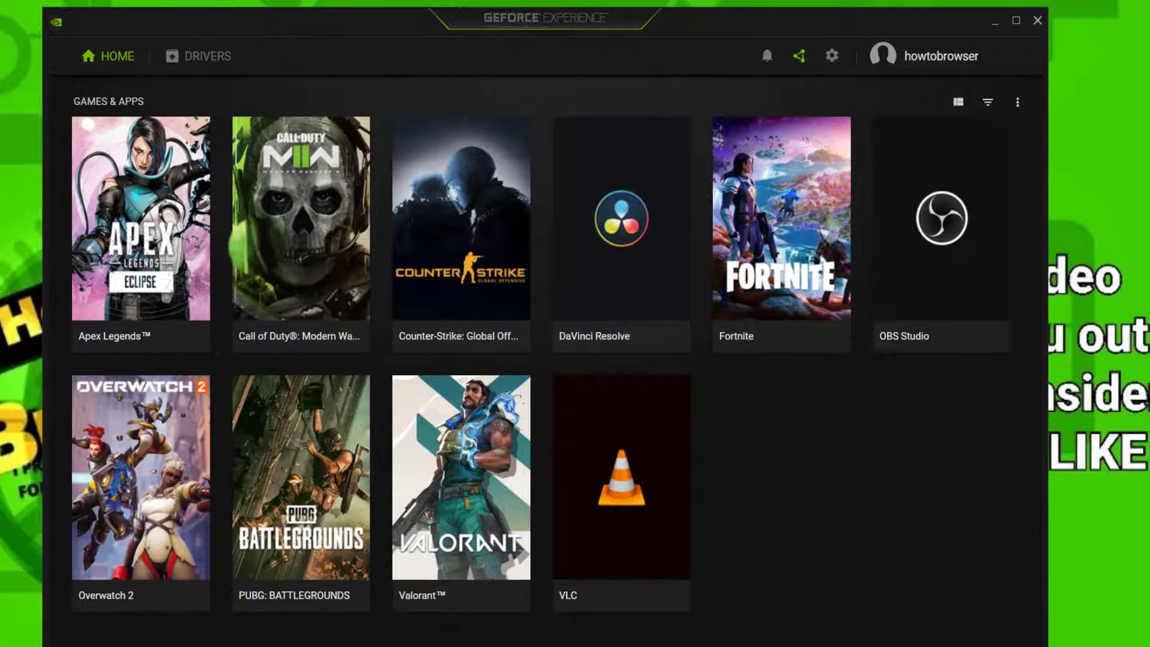
- Open Modern Warfare II's details, choose On Battery, and drag the custom optimization slider toward Quality
{"action": "left_click", "coordinate": [270, 246]}
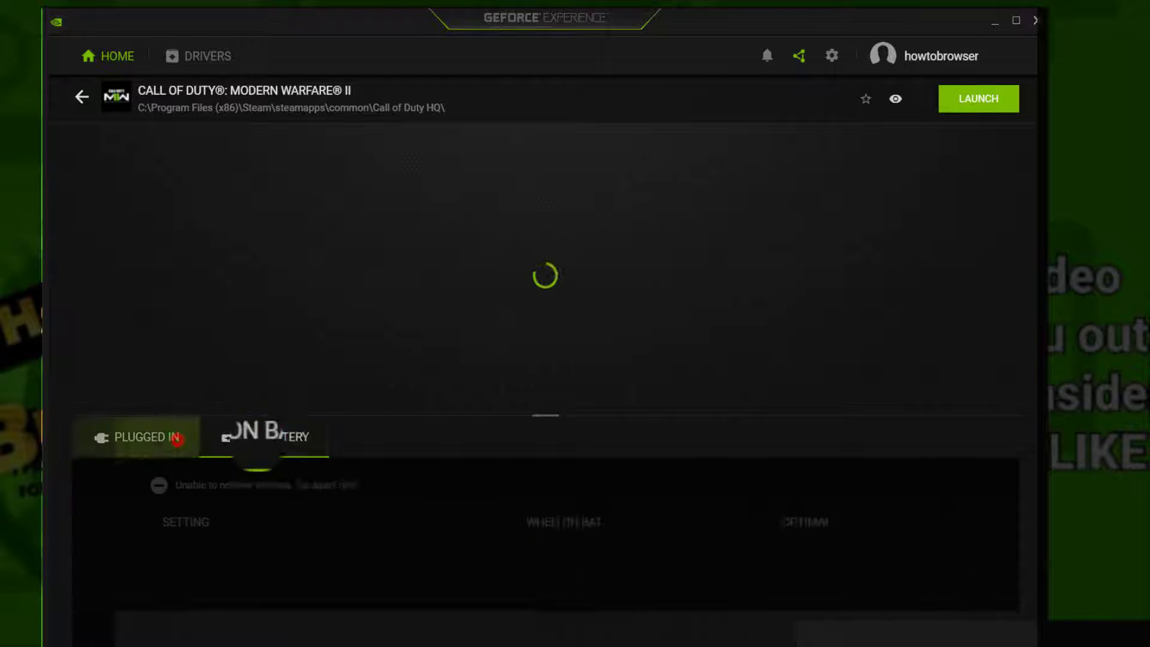
{"action": "left_click", "coordinate": [317, 441]}
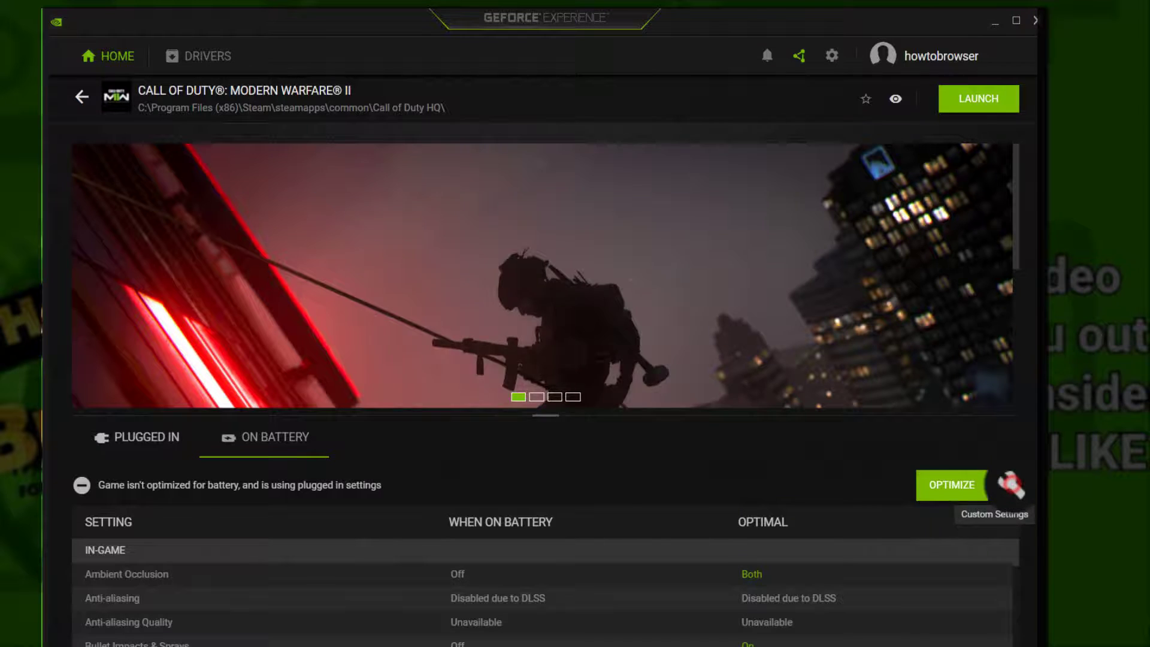
{"action": "left_click", "coordinate": [1011, 484]}
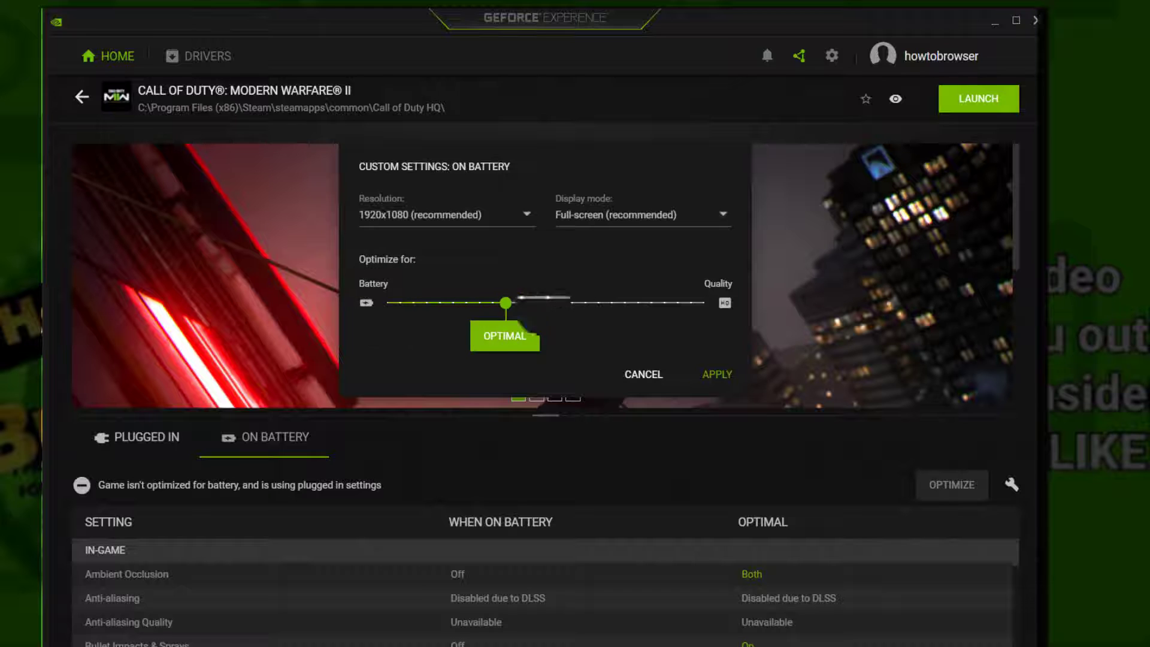
{"action": "left_click_drag", "start_coordinate": [502, 308], "coordinate": [693, 303]}
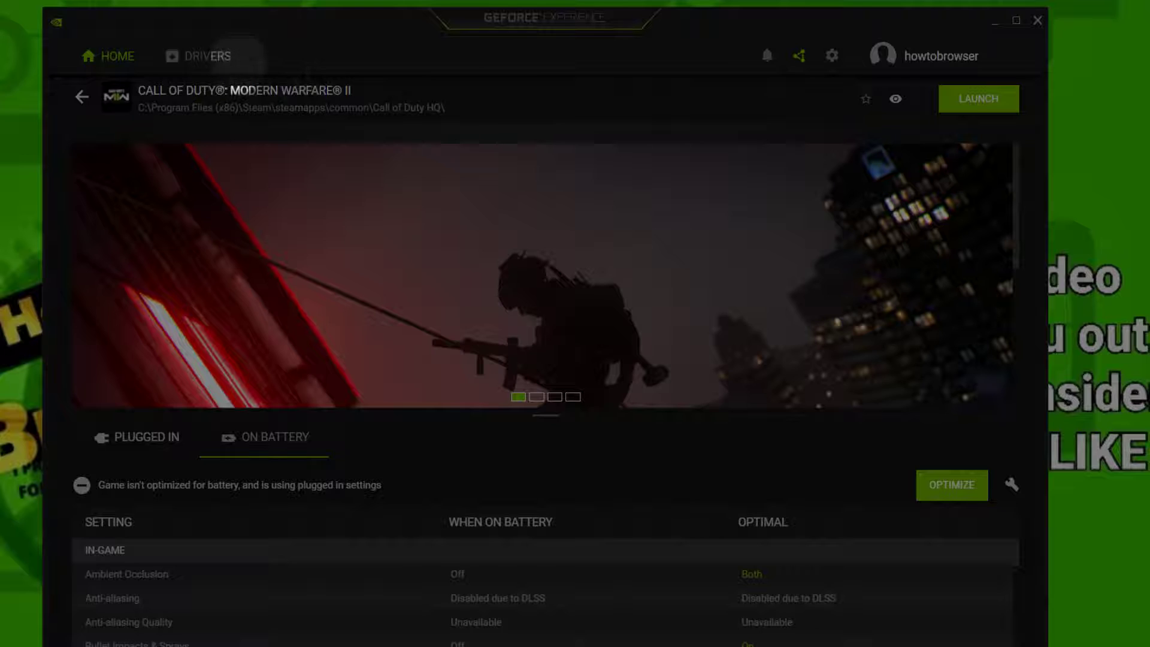
- On the Drivers page, confirm Game Ready Driver is the selected driver preference (527.56 available)
{"action": "left_click", "coordinate": [198, 55]}
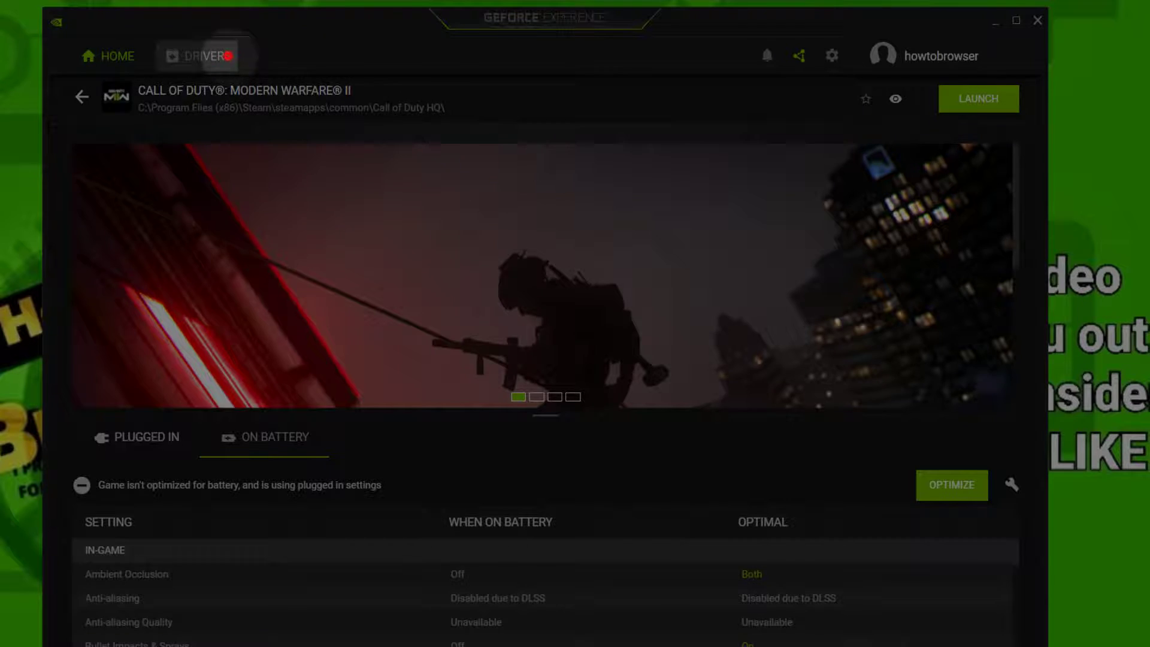
{"action": "left_click", "coordinate": [1008, 105]}
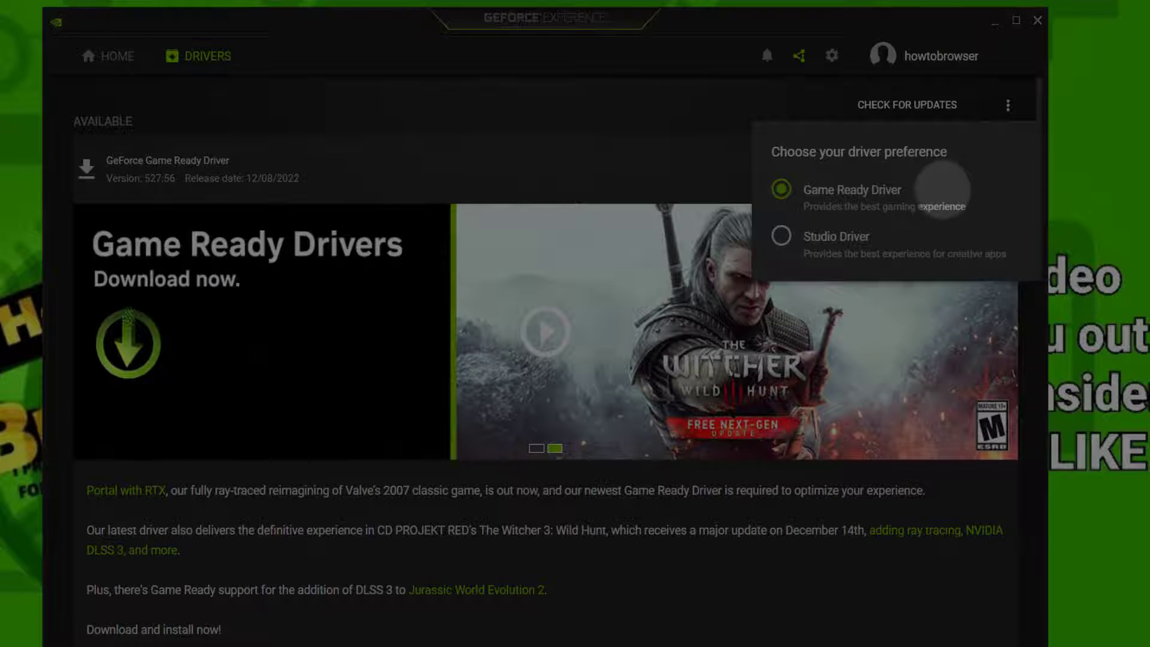
{"action": "left_click", "coordinate": [591, 130]}
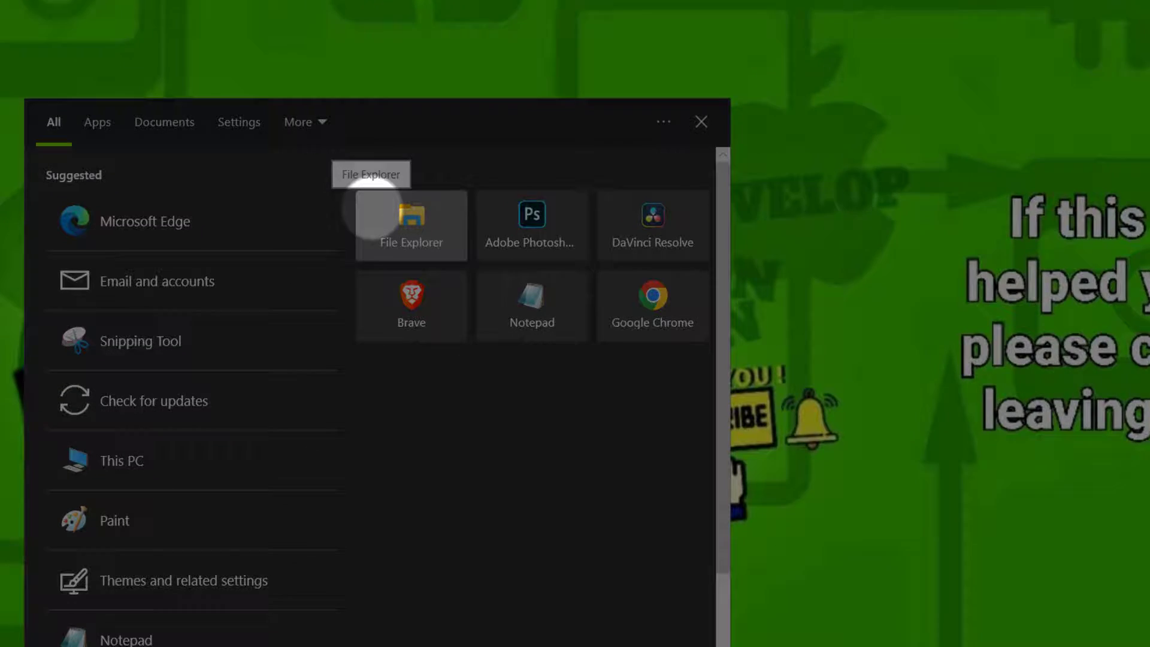
- Launch Command Prompt as administrator, approving the UAC prompt
{"action": "type", "text": "cmd"}
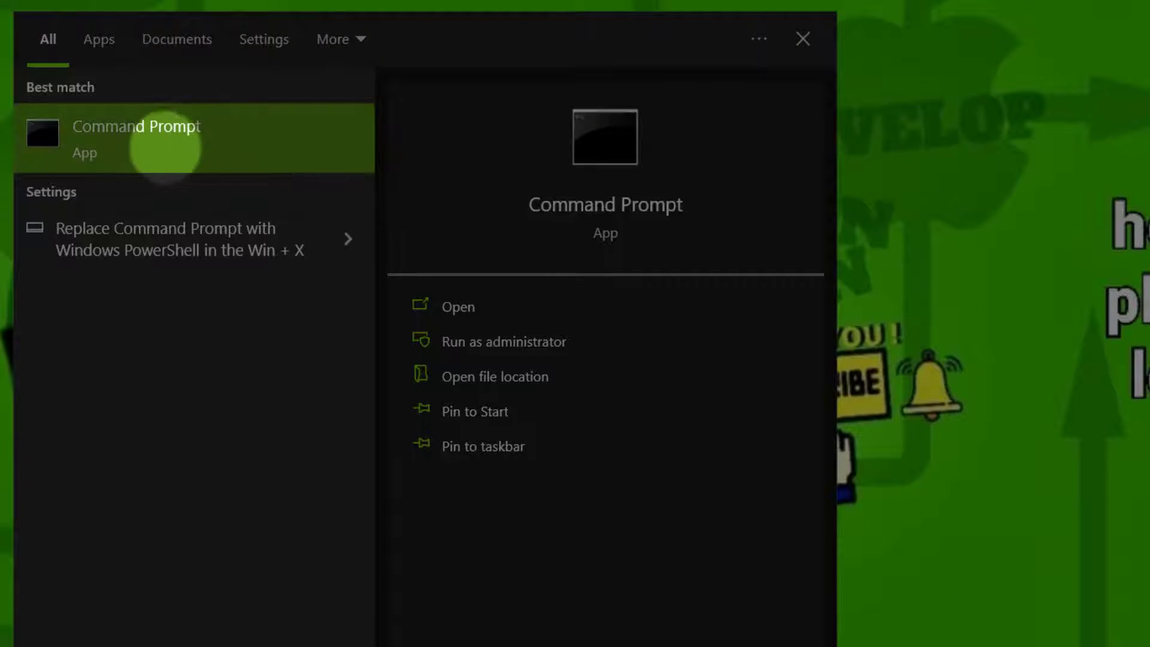
{"action": "right_click", "coordinate": [168, 151]}
{"action": "left_click", "coordinate": [192, 170]}
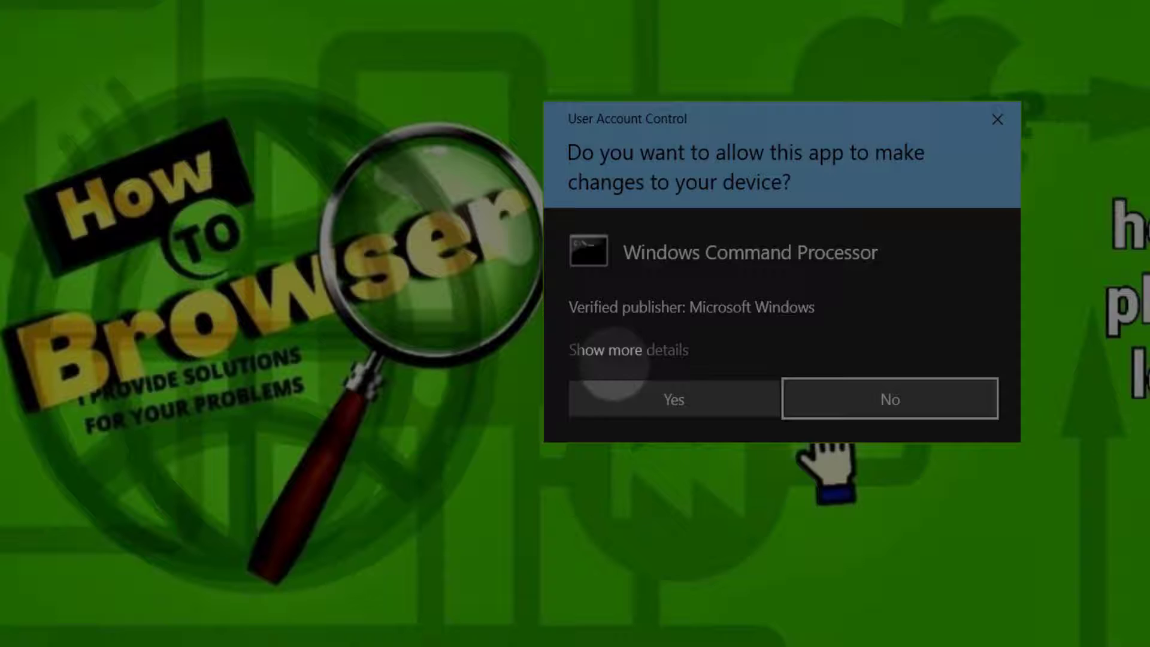
{"action": "left_click", "coordinate": [671, 399]}
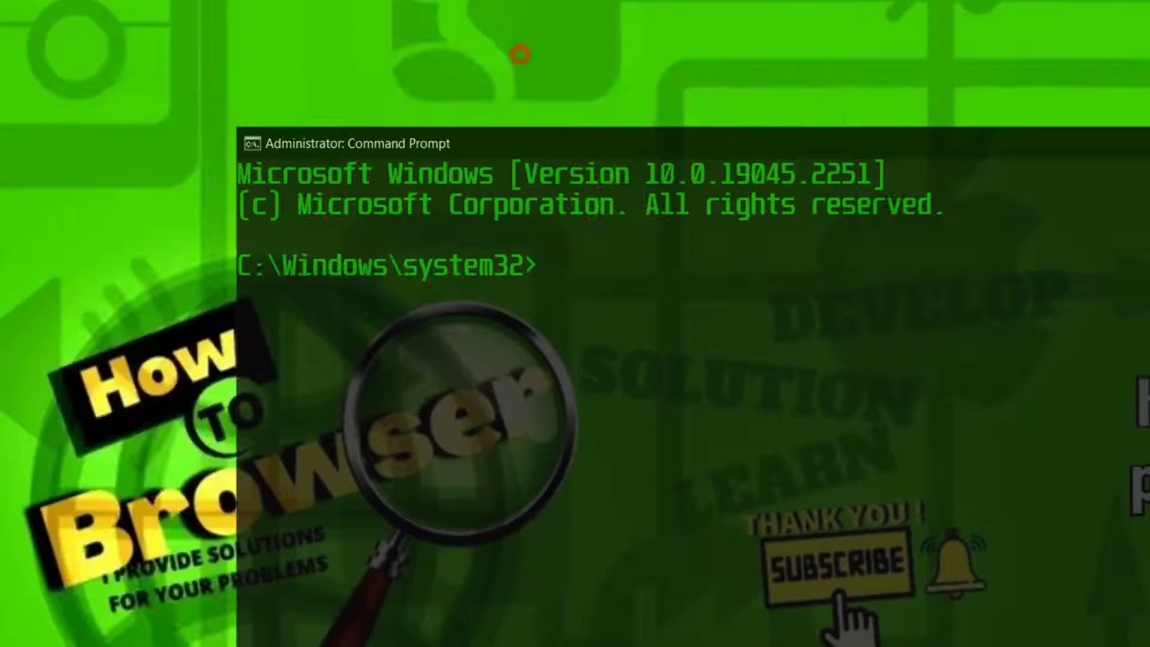
- Enter sfc /scannow at the administrator console prompt
{"action": "left_click", "coordinate": [606, 261]}
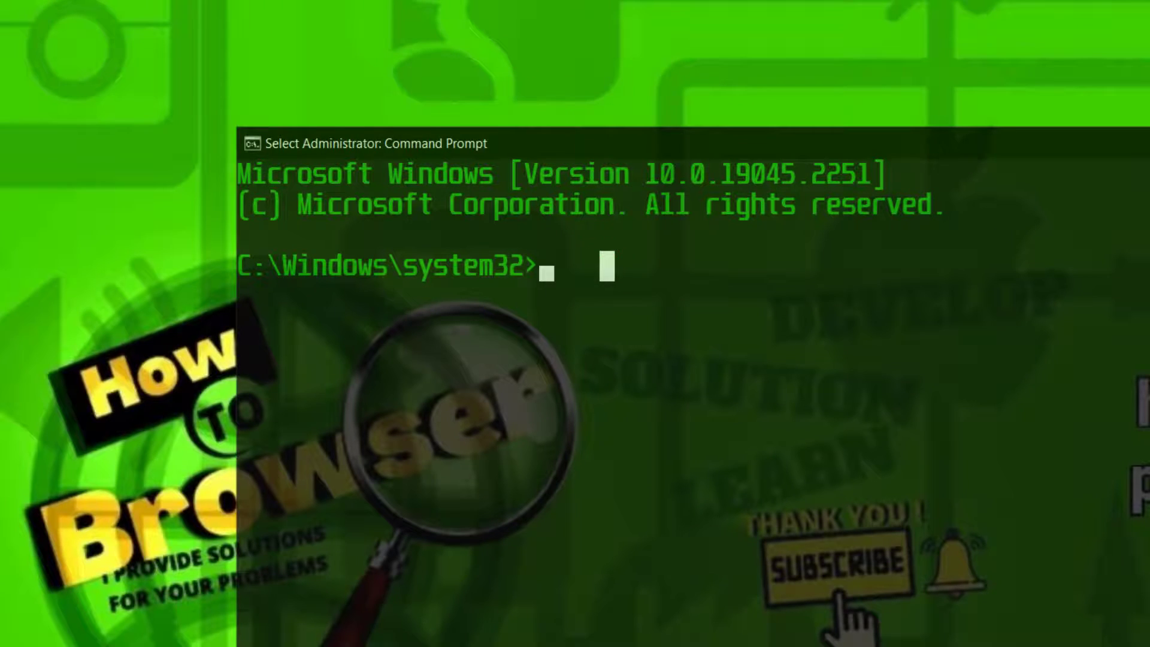
{"action": "type", "text": "sfc"}
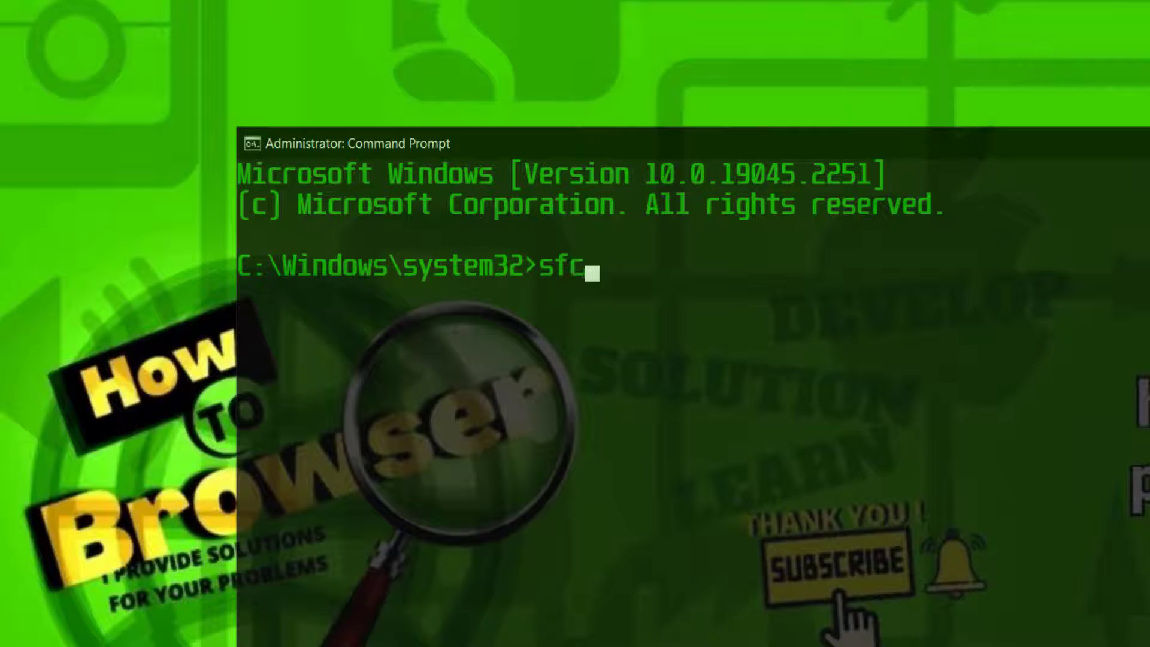
{"action": "type", "text": " /scannow"}
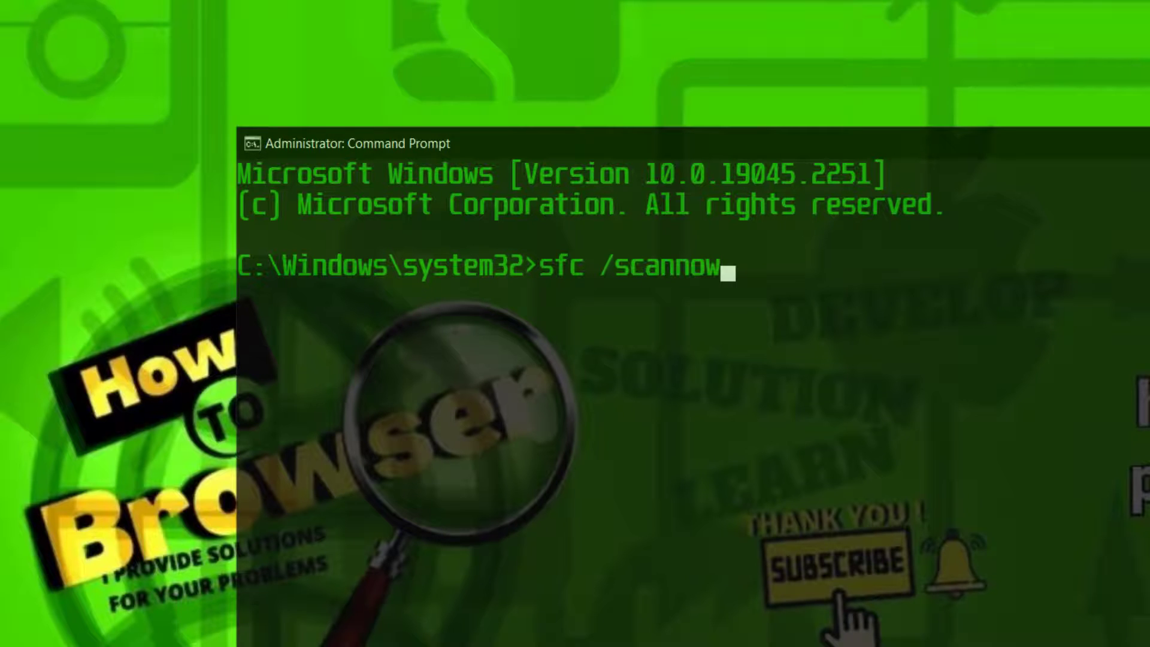
{"action": "left_click", "coordinate": [833, 267]}
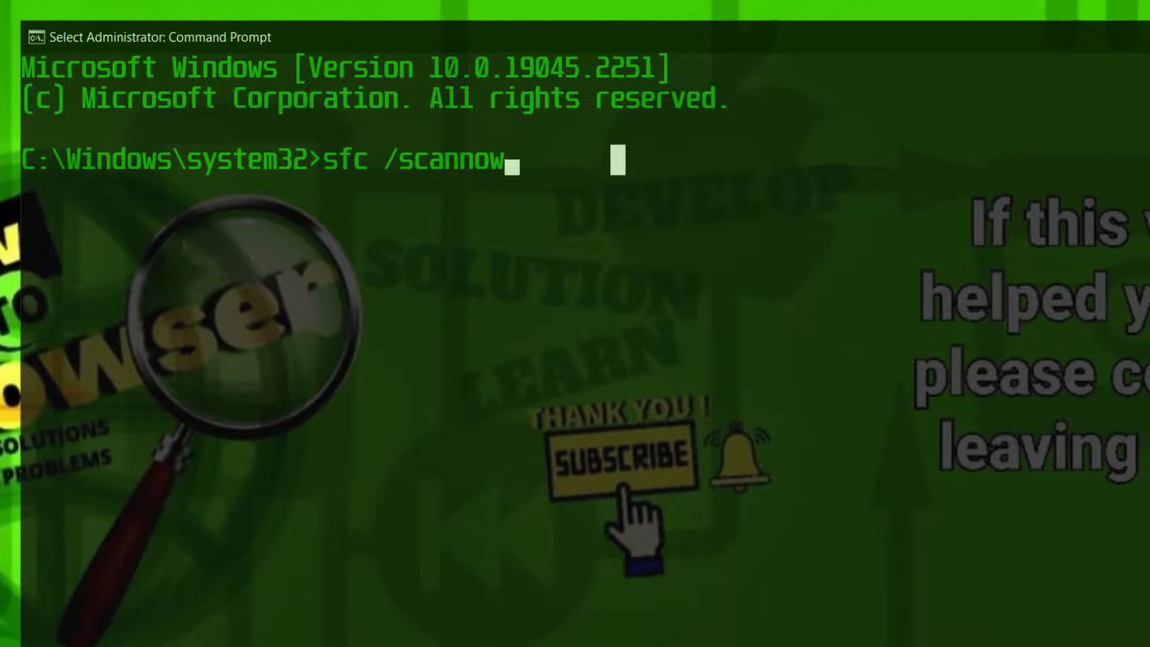
{"action": "left_click", "coordinate": [666, 266]}
{"action": "left_click", "coordinate": [542, 161]}
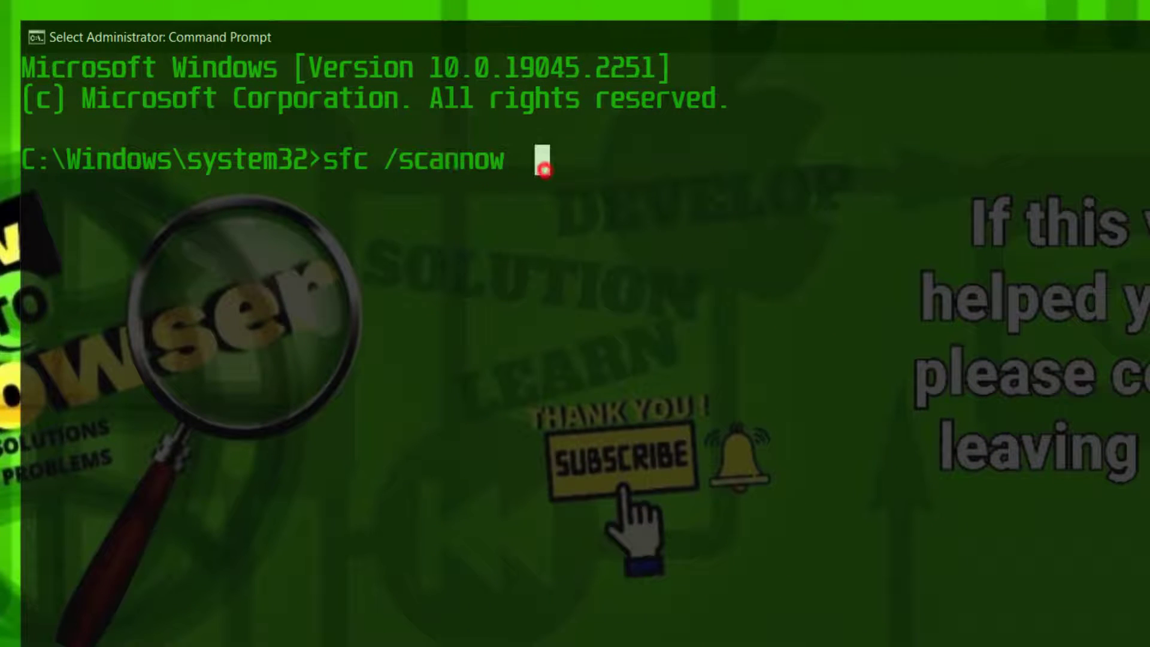